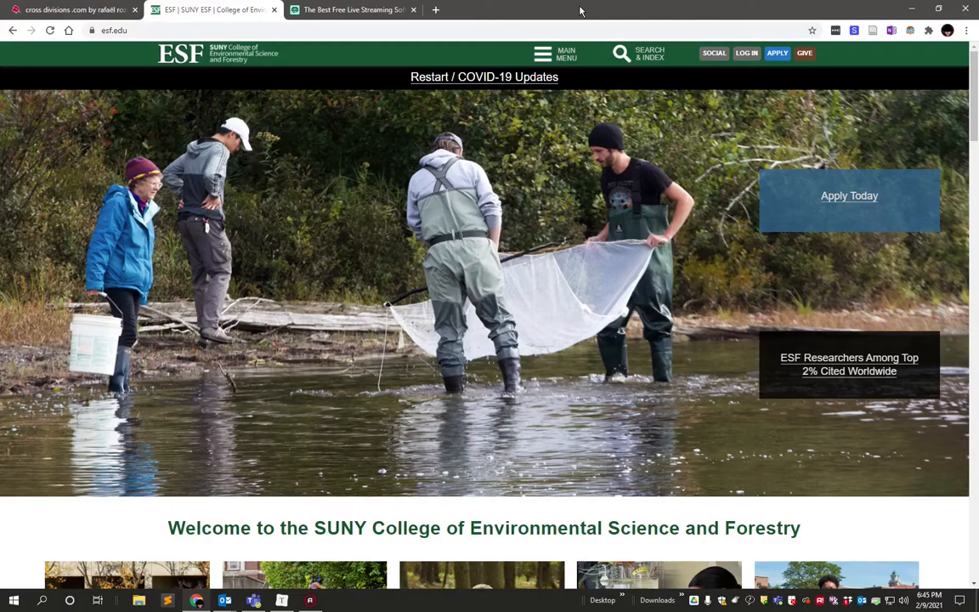
# Bring up the Streamlabs website in the browser and launch the installed Streamlabs OBS application.
pyautogui.click(313, 10)
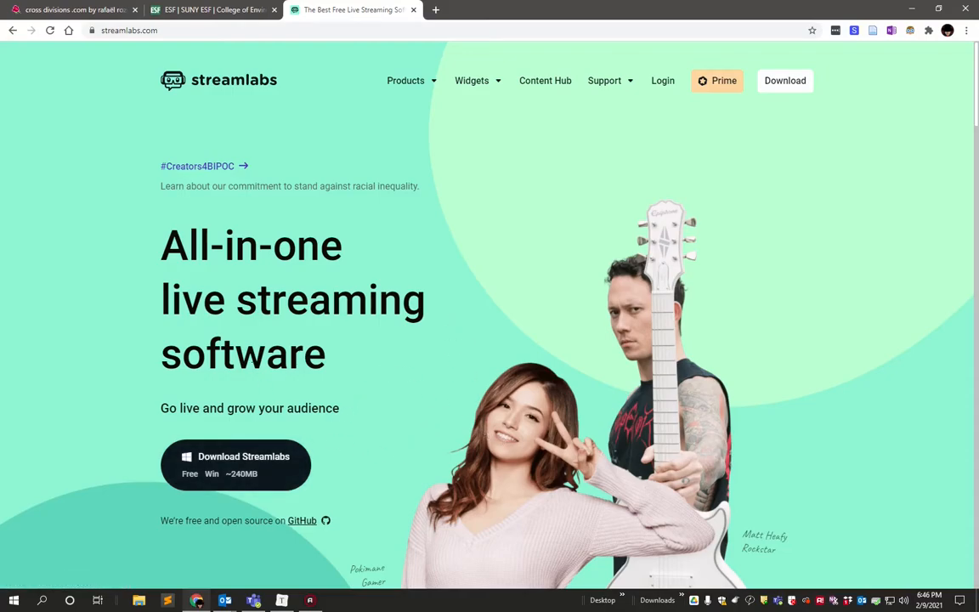
pyautogui.click(13, 602)
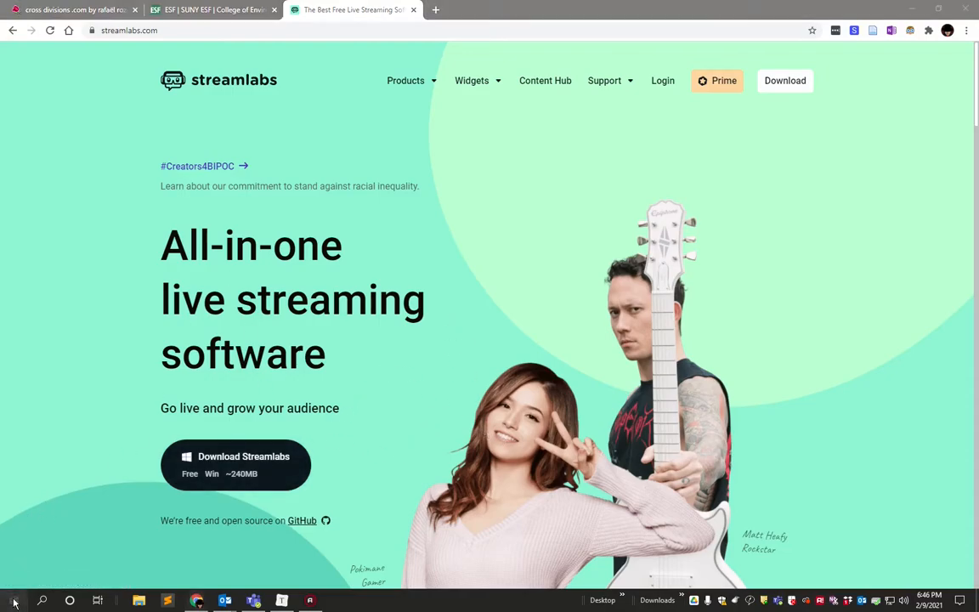
pyautogui.write('strea')
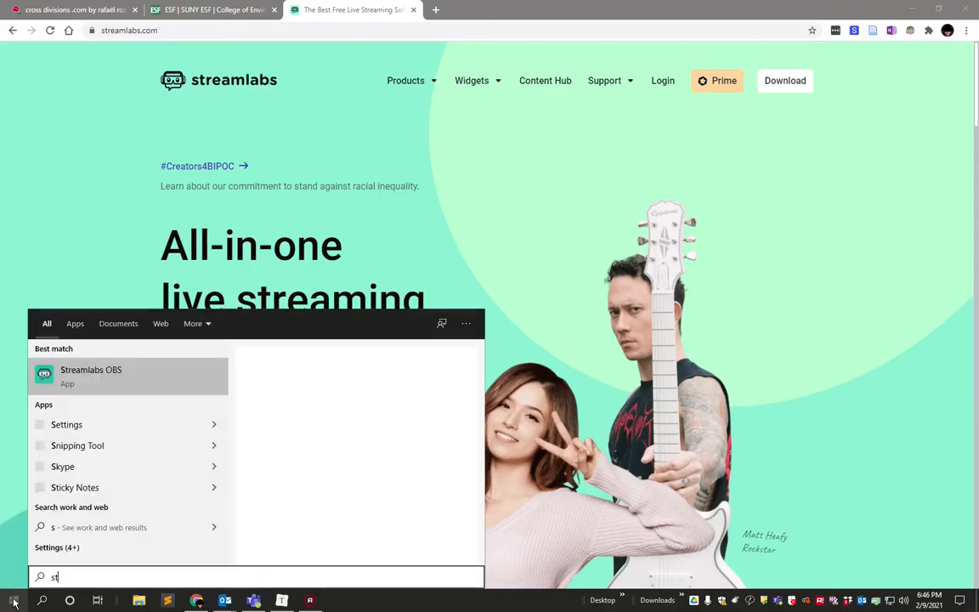
pyautogui.click(110, 381)
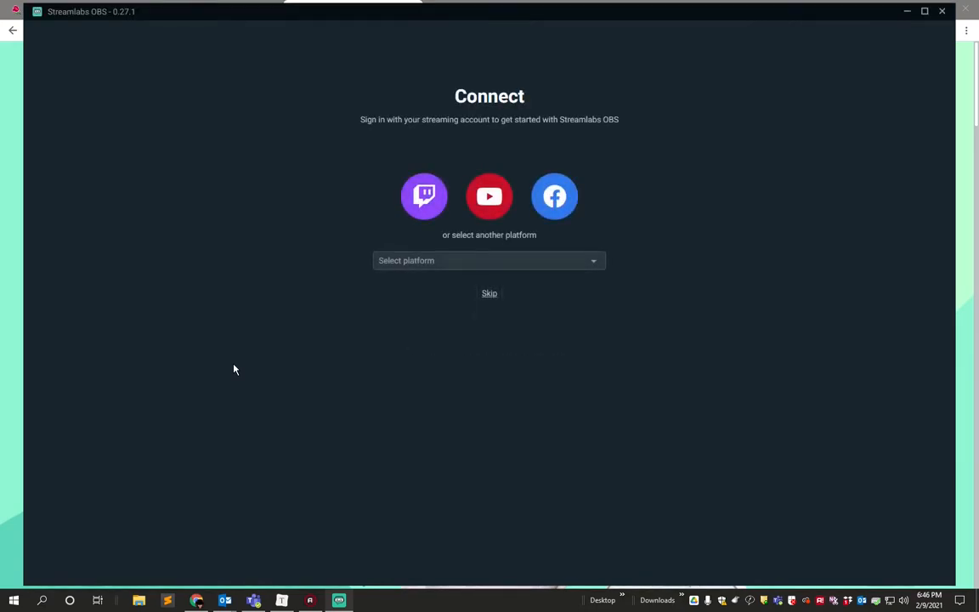
# Start fresh without connecting an account, skip the mic, webcam and theme setup, and dismiss the Scene Collections tip.
pyautogui.click(490, 294)
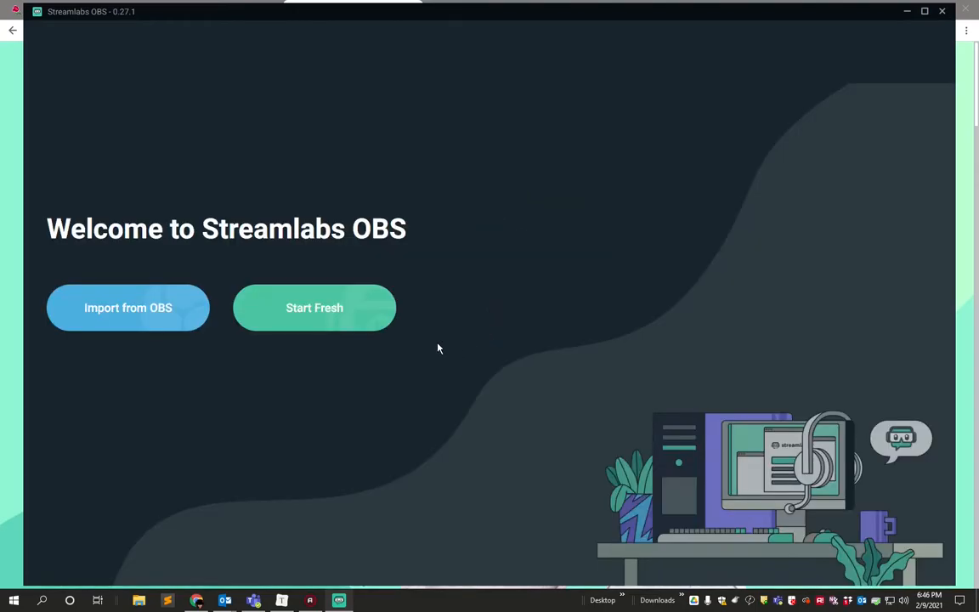
pyautogui.click(331, 308)
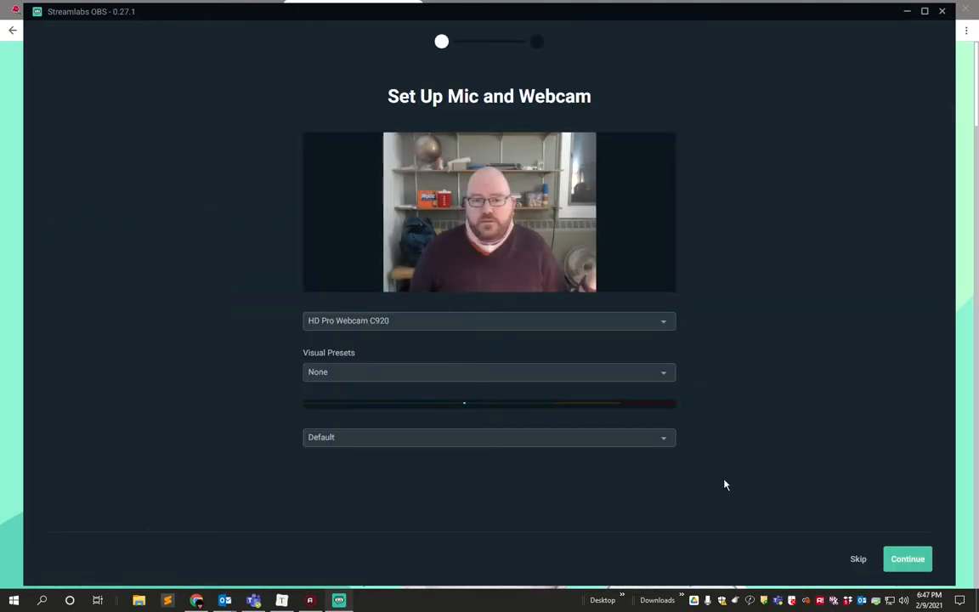
pyautogui.click(856, 560)
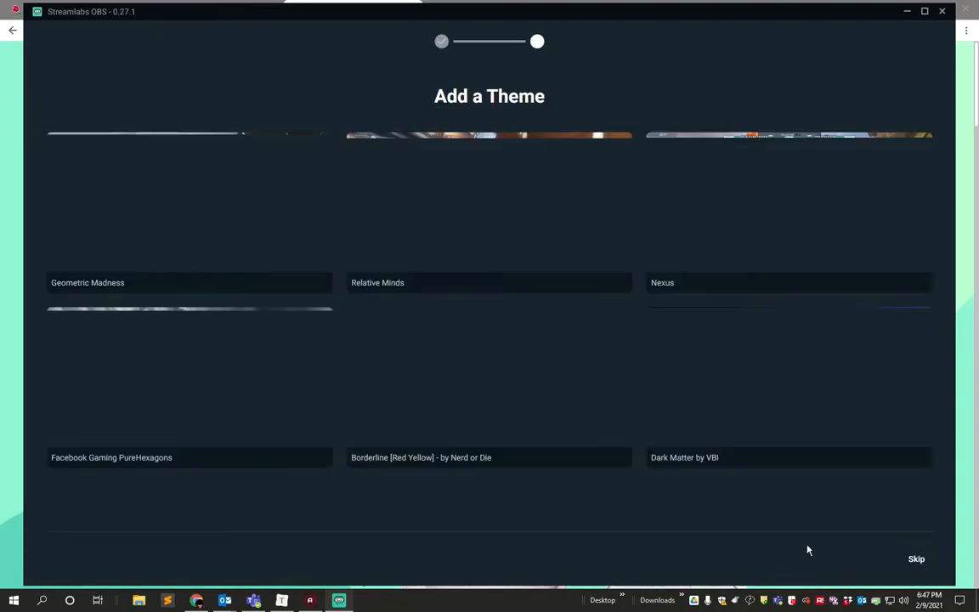
pyautogui.click(916, 561)
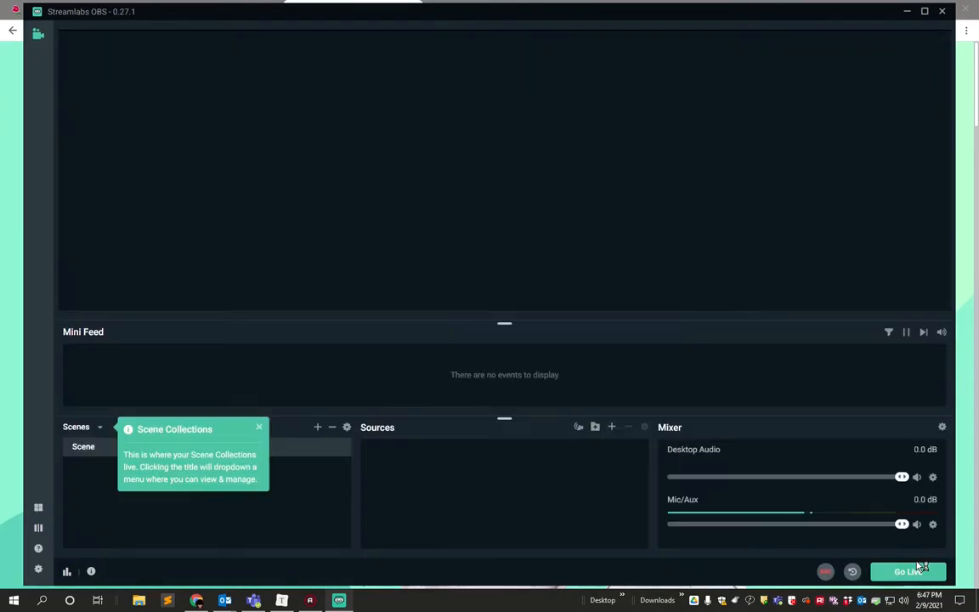
pyautogui.click(259, 430)
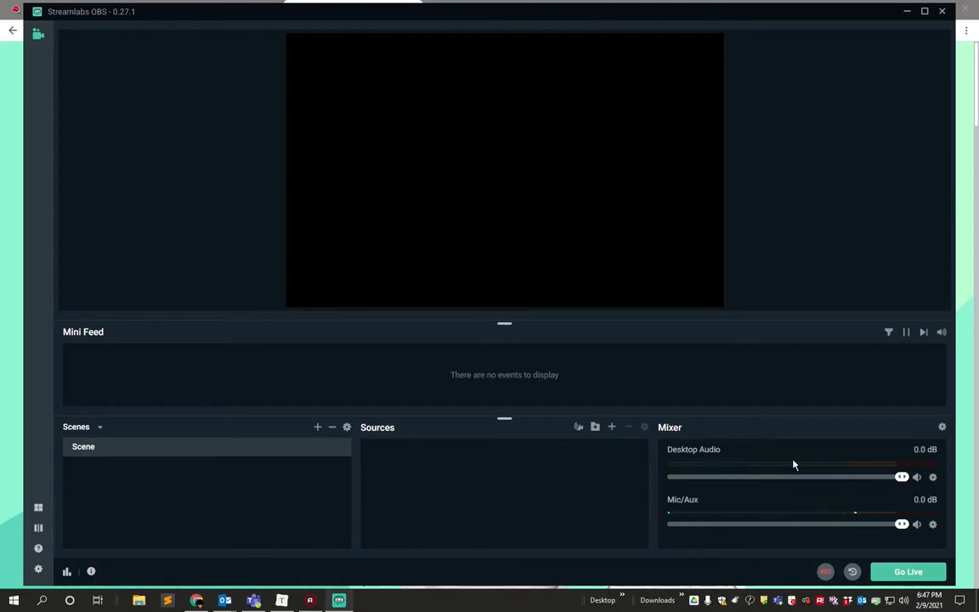
# Remove the Desktop Audio and Mic/Aux sources from the mixer and maximize the window.
pyautogui.rightClick(743, 467)
pyautogui.click(932, 477)
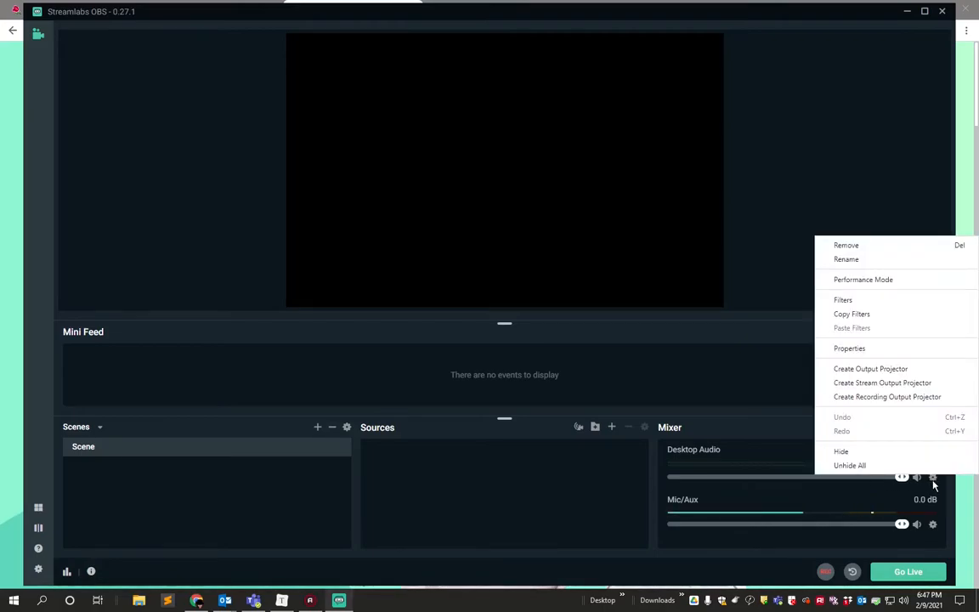
pyautogui.click(846, 245)
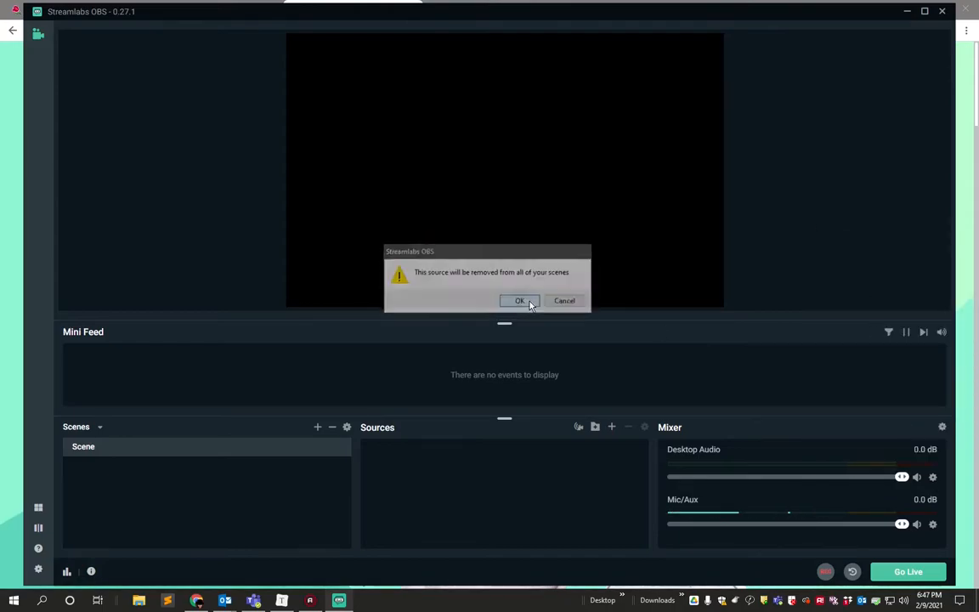
pyautogui.click(520, 301)
pyautogui.click(932, 474)
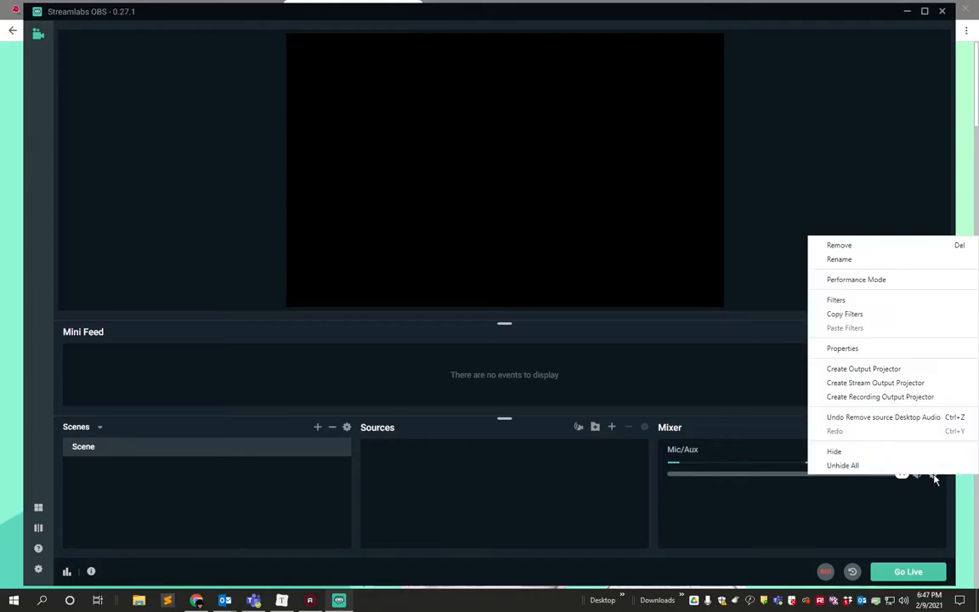
pyautogui.click(838, 248)
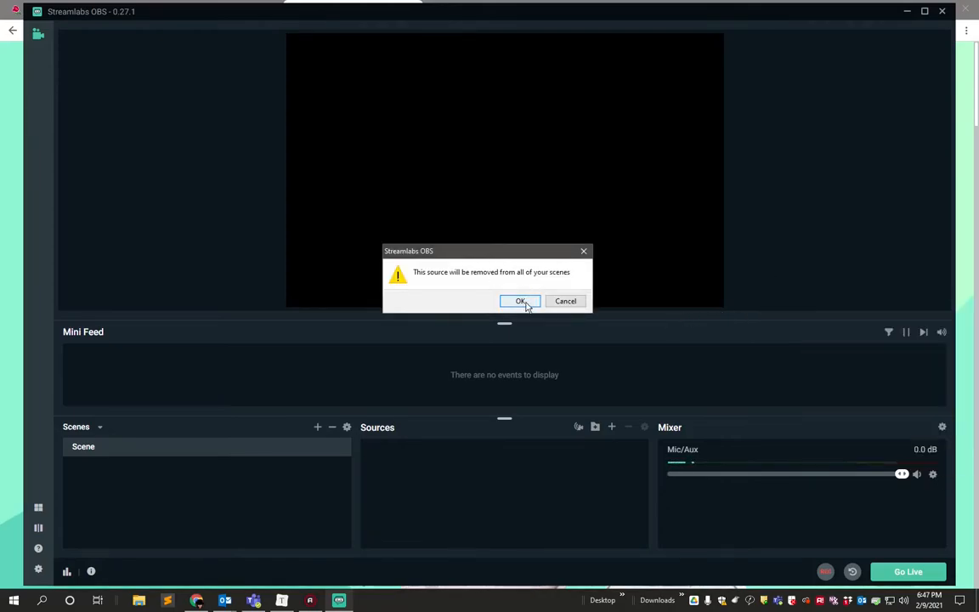
pyautogui.click(520, 301)
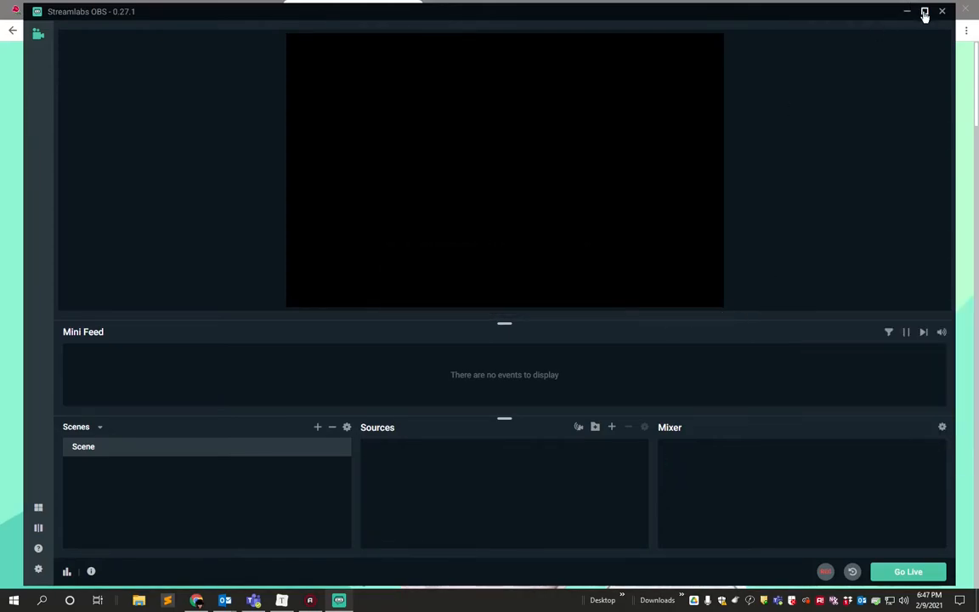
pyautogui.click(925, 12)
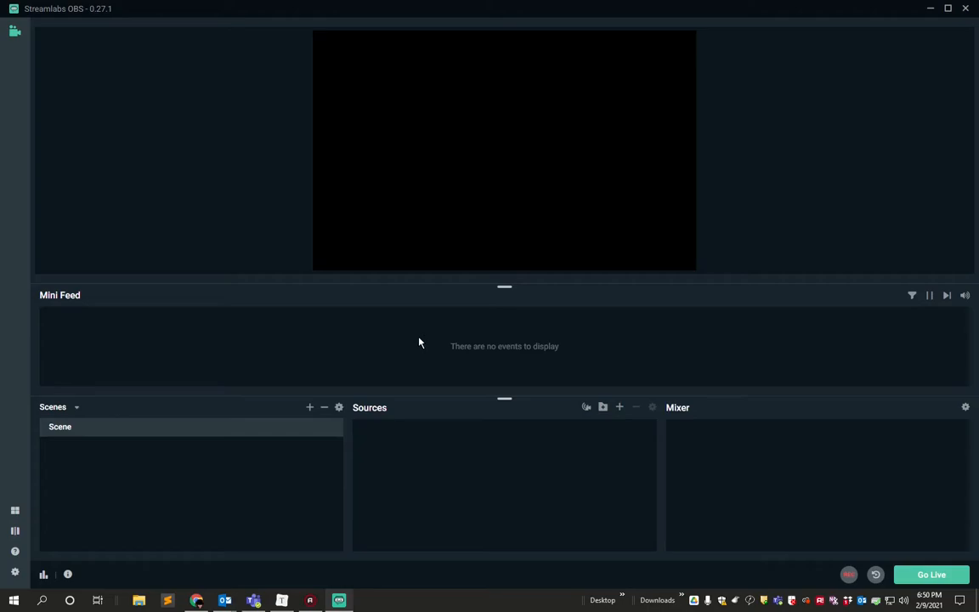
# Change the editor layout to Editor Display above Scene Selector, Source Selector and Audio Mixer, leaving out Mini Feed, and save it.
pyautogui.click(16, 514)
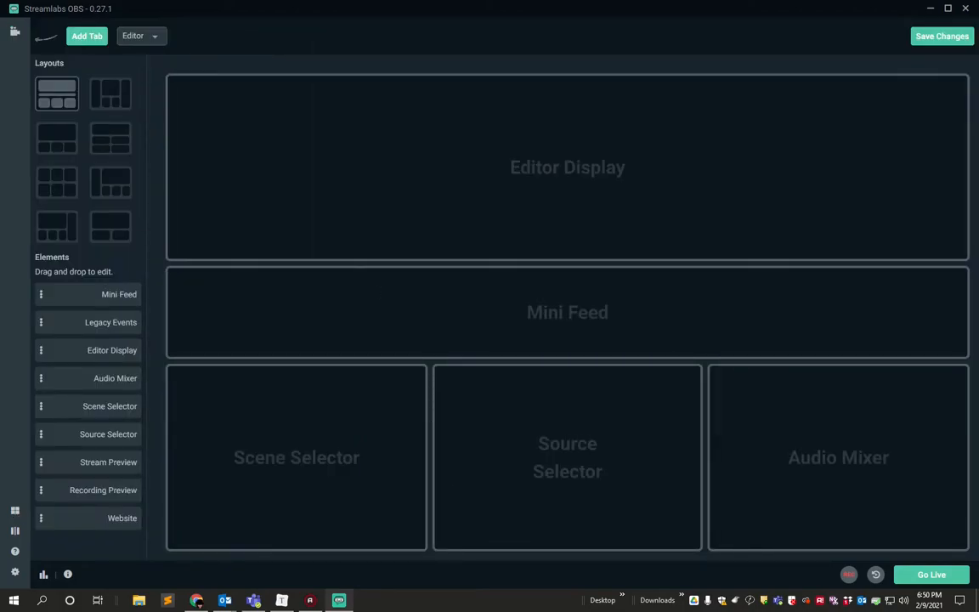
pyautogui.click(58, 141)
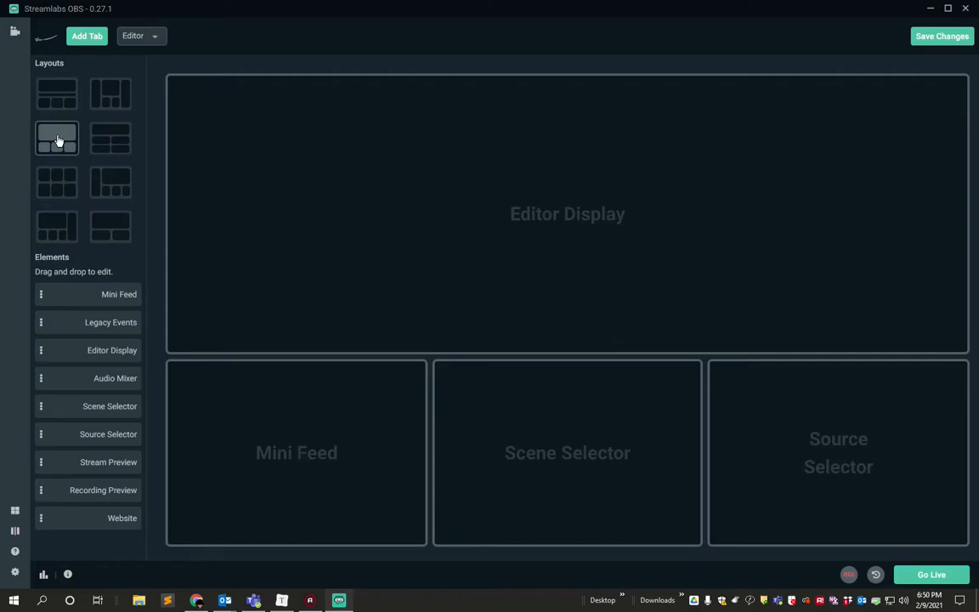
pyautogui.moveTo(297, 455); pyautogui.dragTo(94, 448)
pyautogui.moveTo(523, 422); pyautogui.dragTo(297, 454)
pyautogui.moveTo(837, 459); pyautogui.dragTo(568, 453)
pyautogui.moveTo(114, 378); pyautogui.dragTo(798, 475)
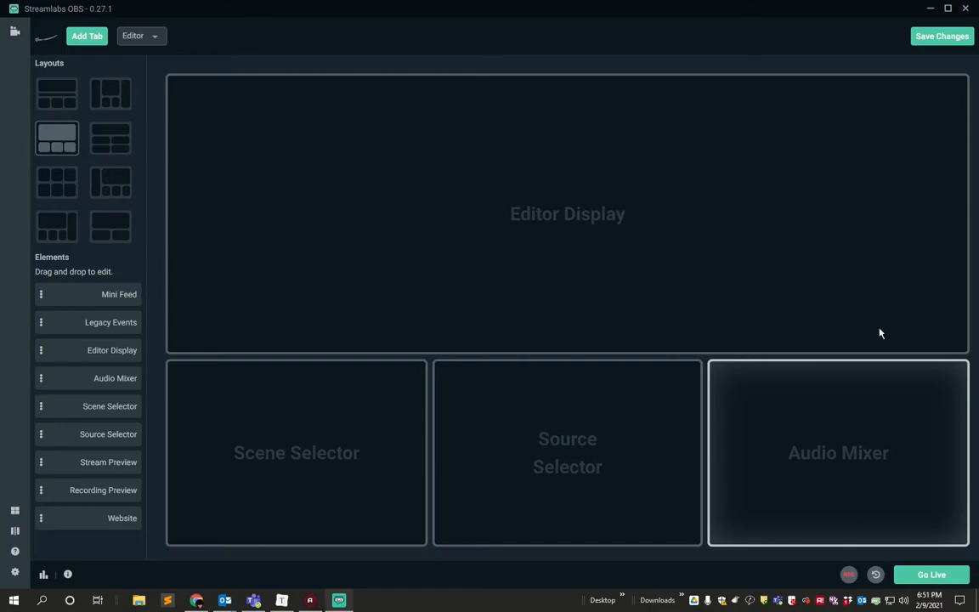
pyautogui.click(938, 37)
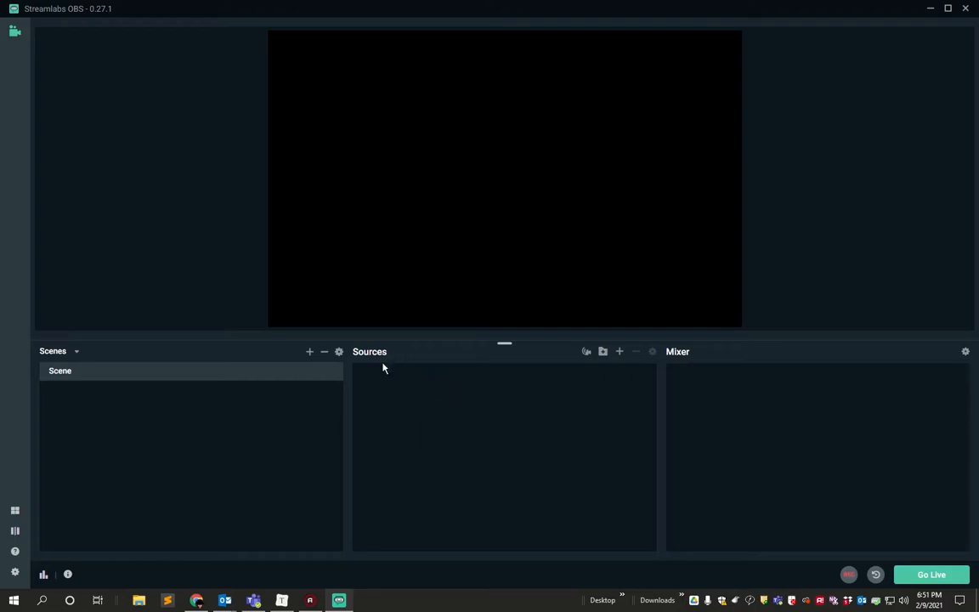
# Add a Display Capture source that captures Display 1: 1680x1050 @ 0,0 with Capture Cursor enabled.
pyautogui.moveTo(384, 357)
pyautogui.click(620, 352)
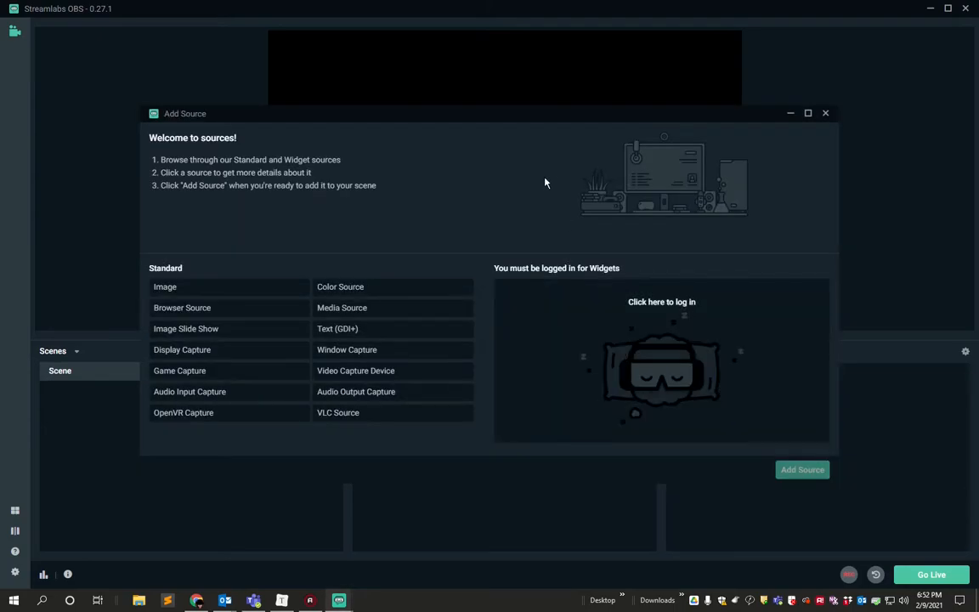
pyautogui.moveTo(519, 116); pyautogui.dragTo(526, 109)
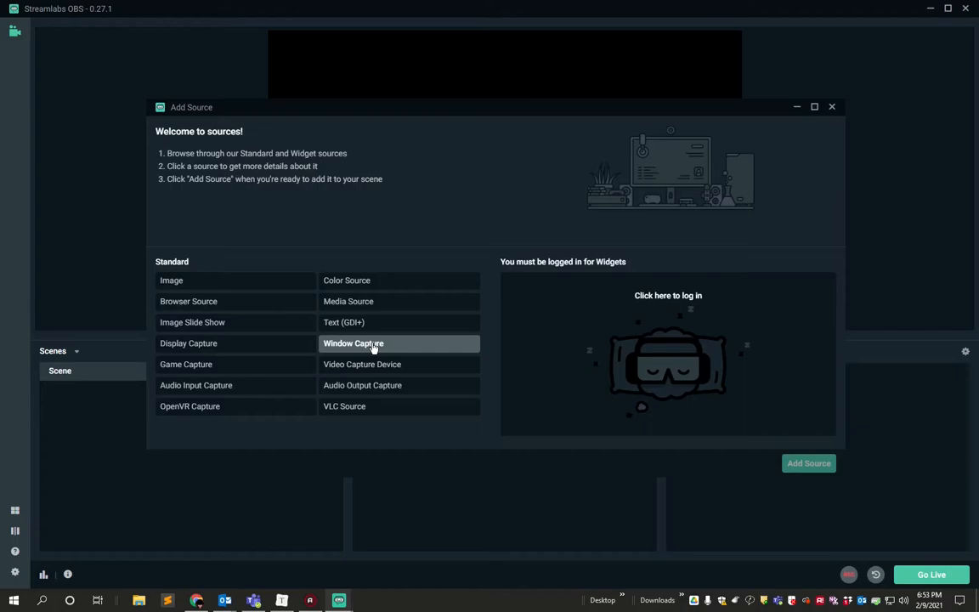
pyautogui.click(202, 345)
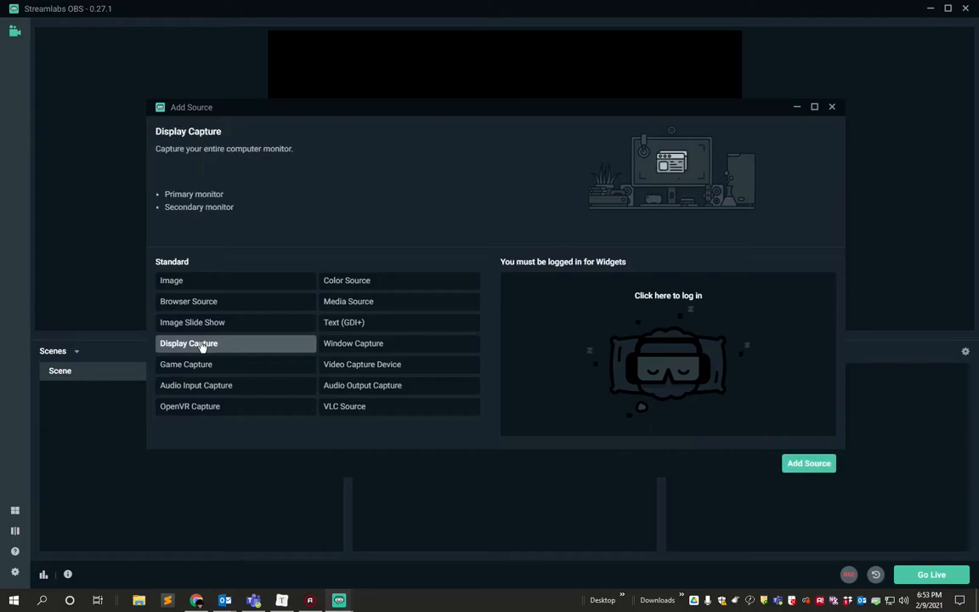
pyautogui.click(809, 463)
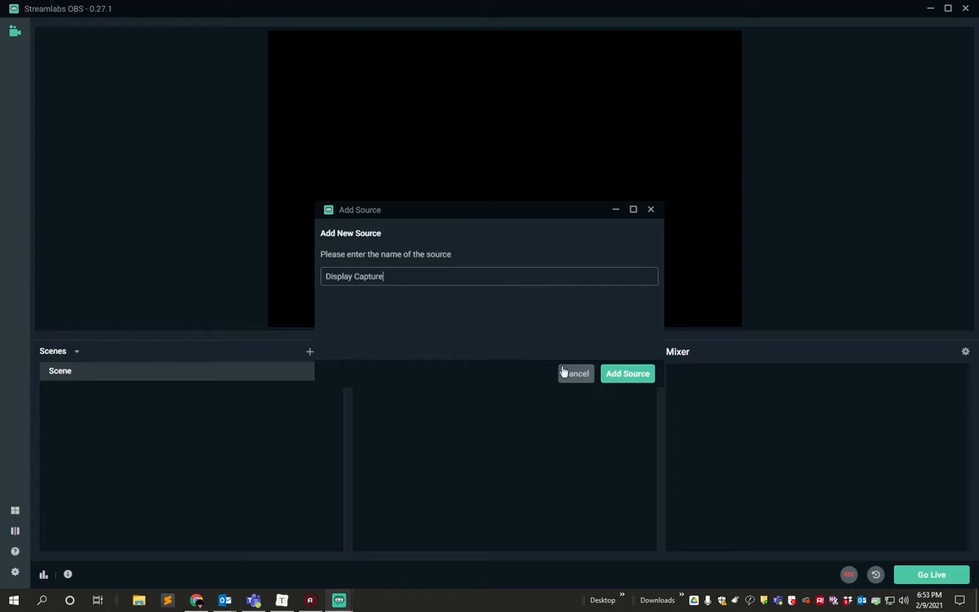
pyautogui.click(629, 374)
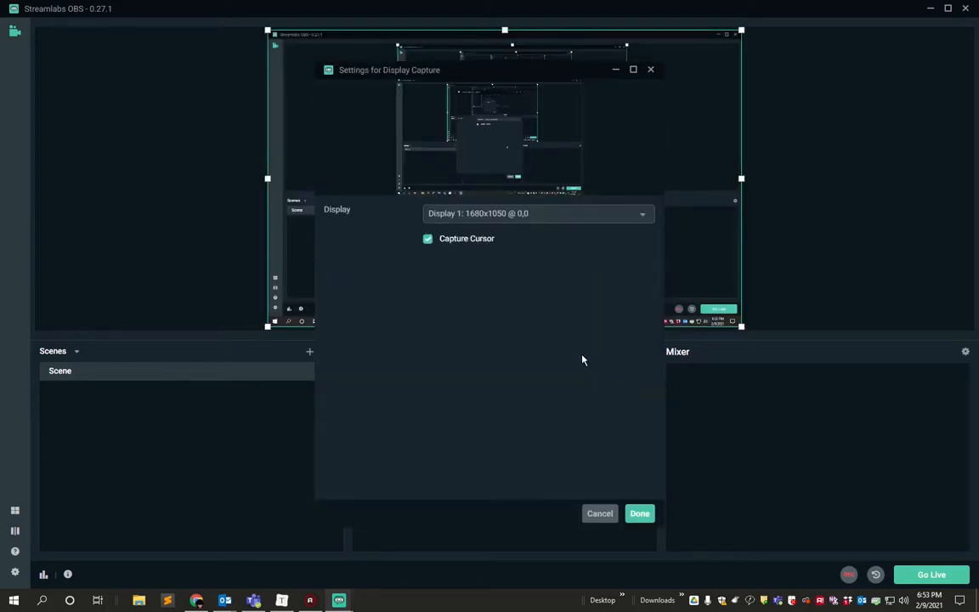
pyautogui.click(500, 219)
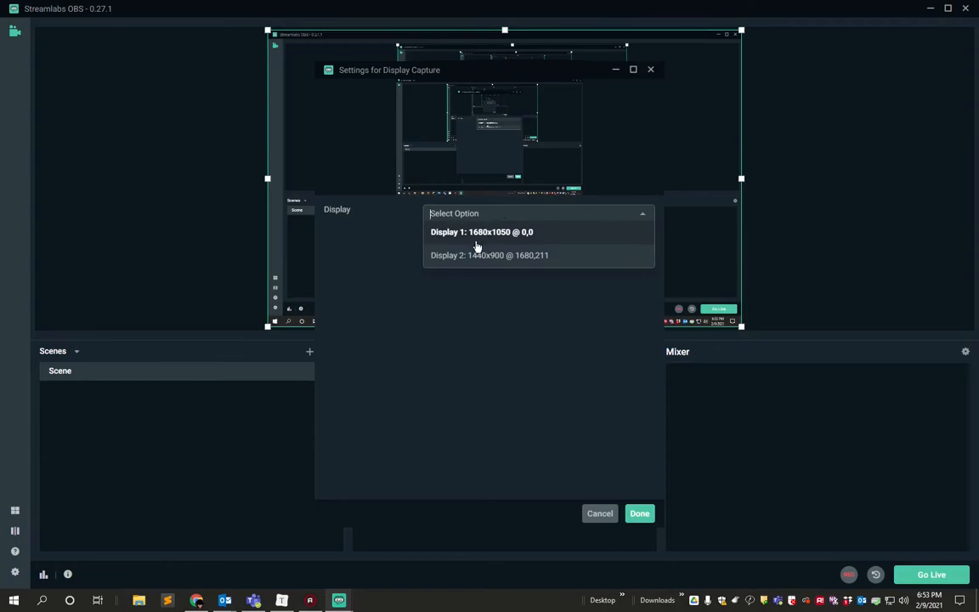
pyautogui.click(481, 233)
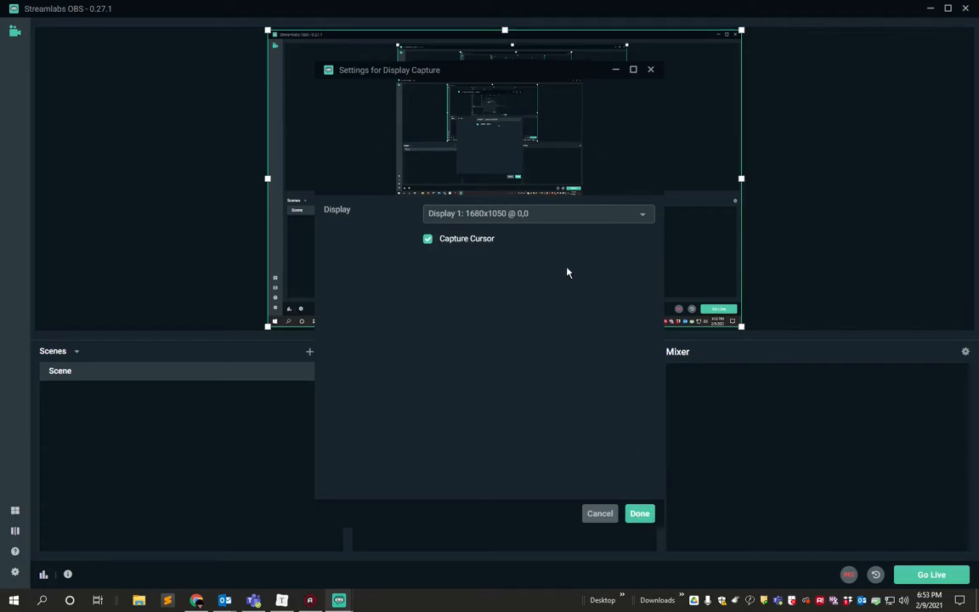
pyautogui.click(640, 513)
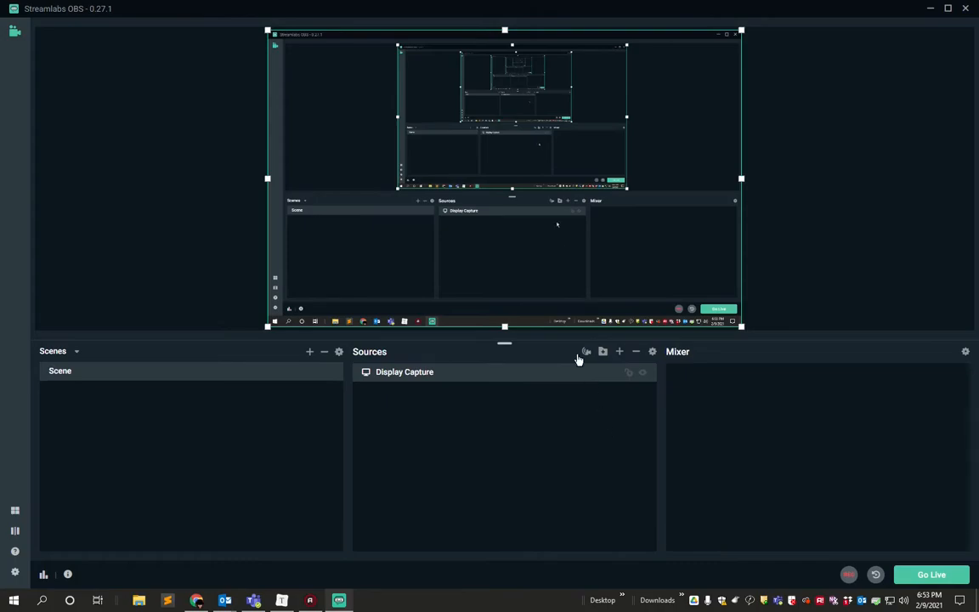
# Try scaling the display capture down on the canvas, and enlarge it again to fill the canvas.
pyautogui.moveTo(470, 98); pyautogui.dragTo(420, 76)
pyautogui.moveTo(695, 23); pyautogui.dragTo(597, 127)
pyautogui.moveTo(520, 191); pyautogui.dragTo(502, 112)
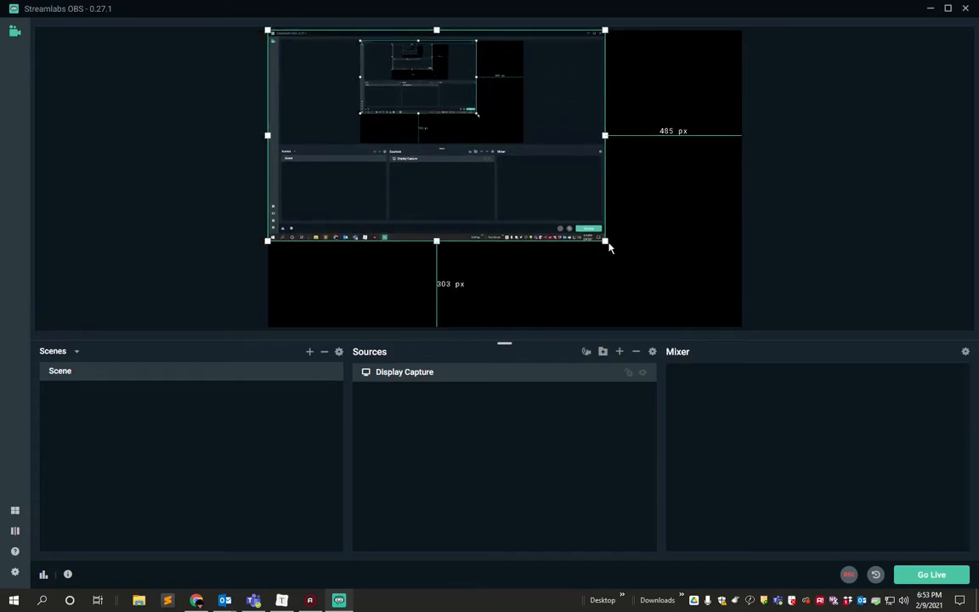
pyautogui.moveTo(605, 243); pyautogui.dragTo(740, 325)
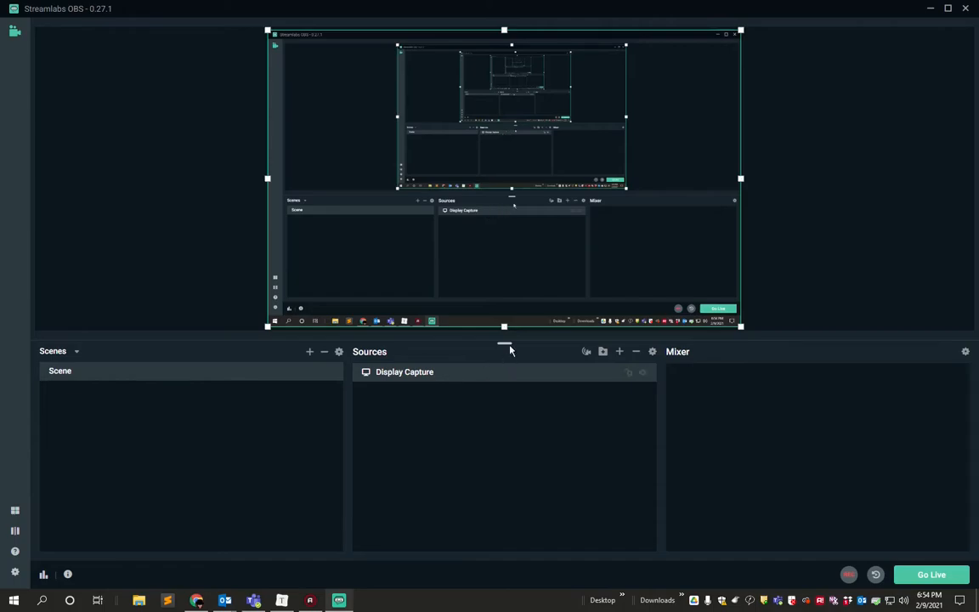
# Add an Audio Input Capture source that uses the Microphone (HD Pro Webcam C920) device.
pyautogui.click(620, 352)
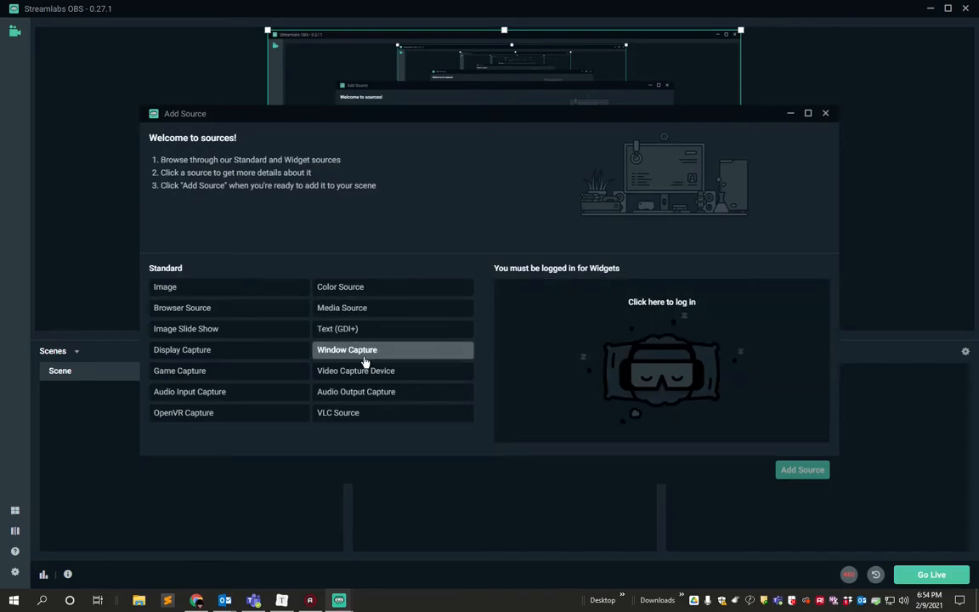
pyautogui.click(172, 395)
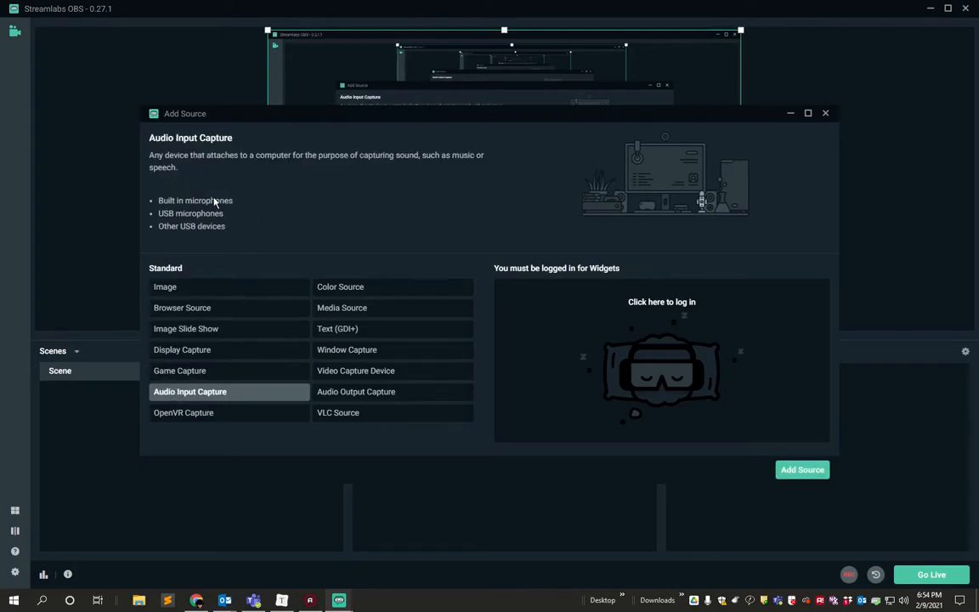
pyautogui.click(803, 471)
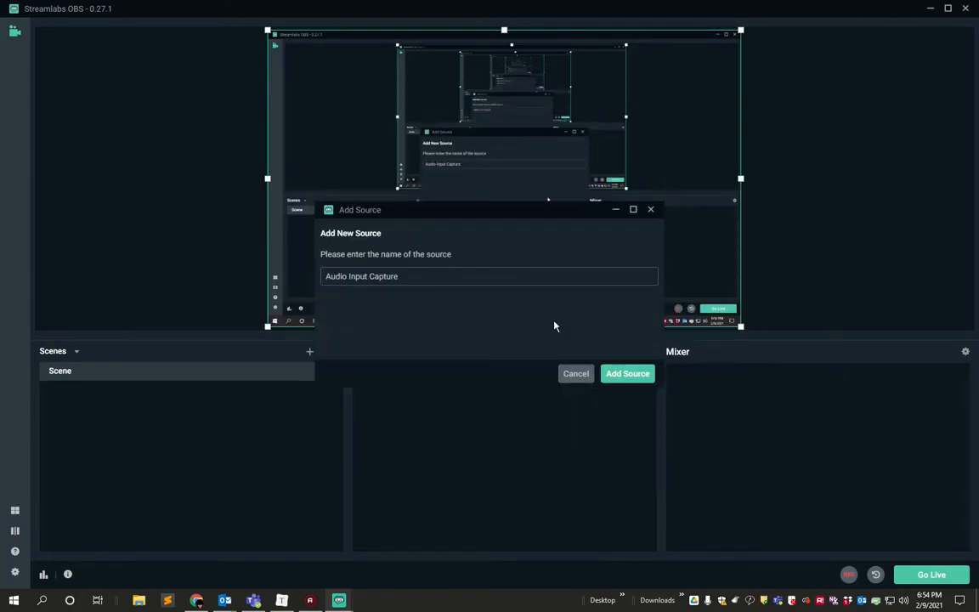
pyautogui.click(619, 375)
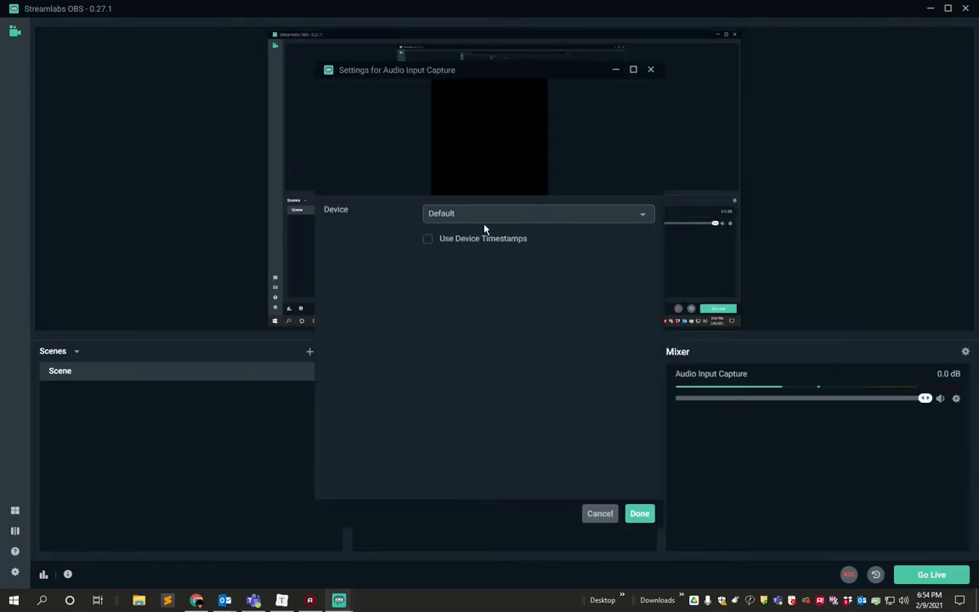
pyautogui.click(486, 215)
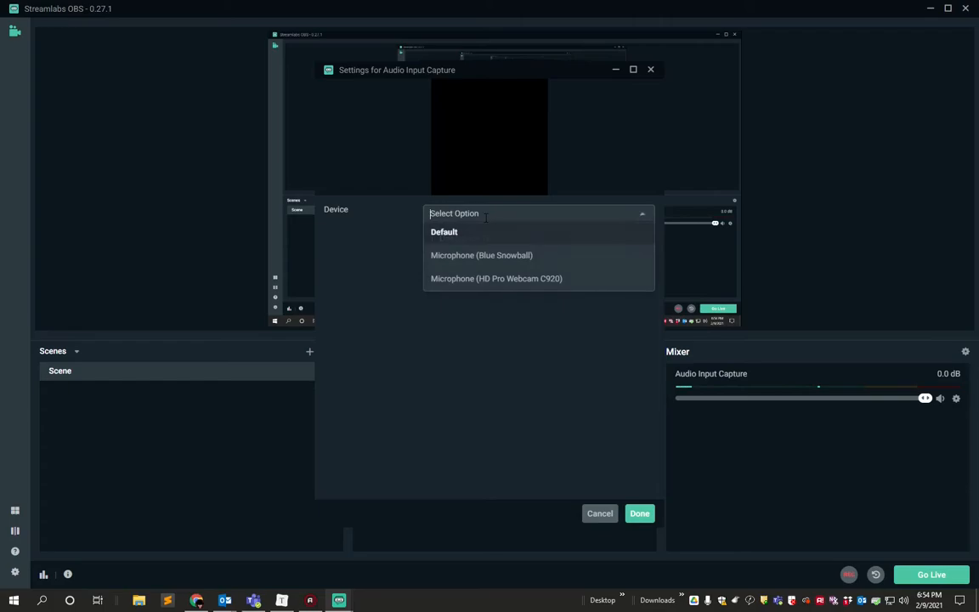
pyautogui.click(533, 281)
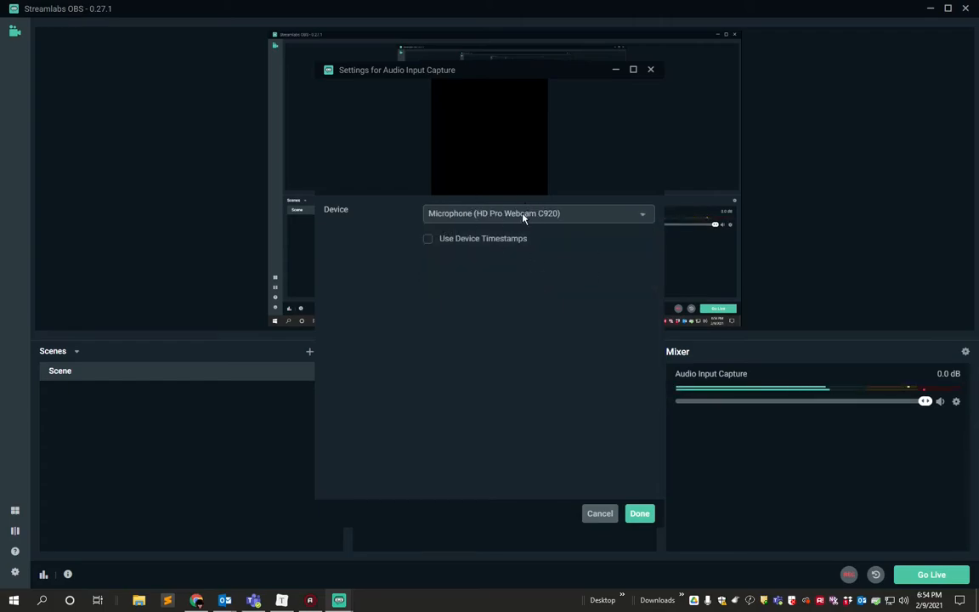
pyautogui.click(639, 515)
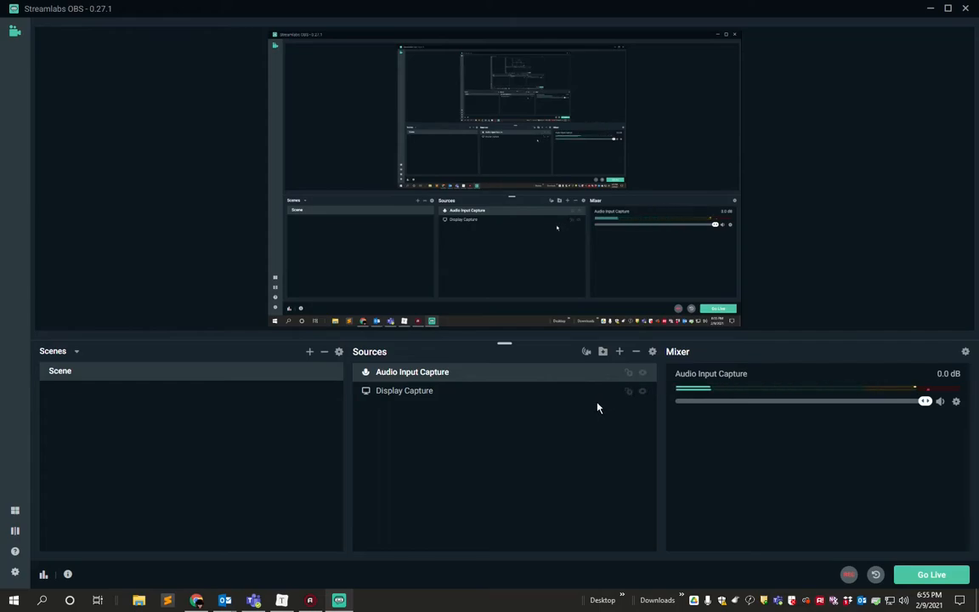
# Add a Video Capture Device source that uses the HD Pro Webcam C920, keeping the default settings.
pyautogui.click(621, 353)
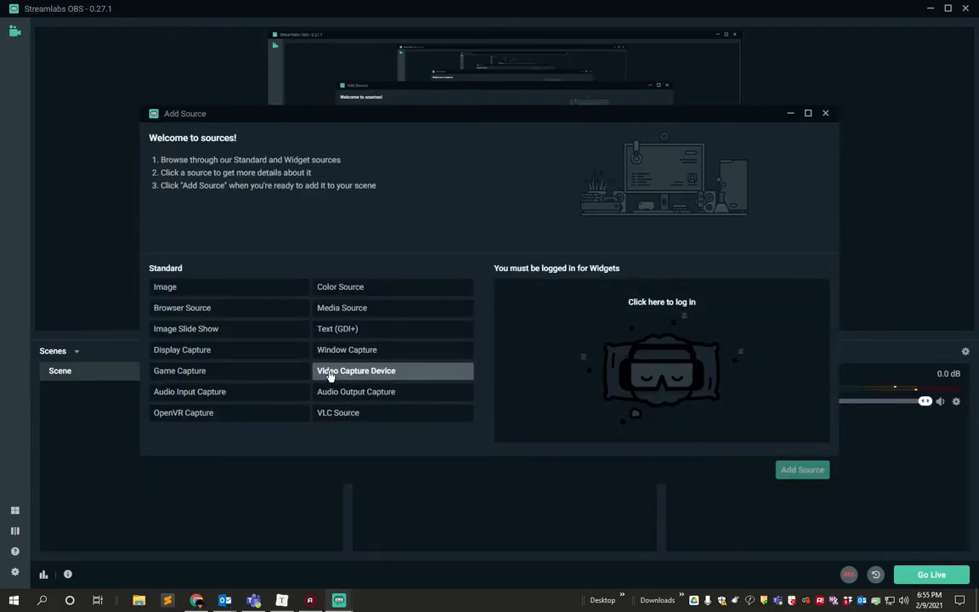
pyautogui.click(374, 376)
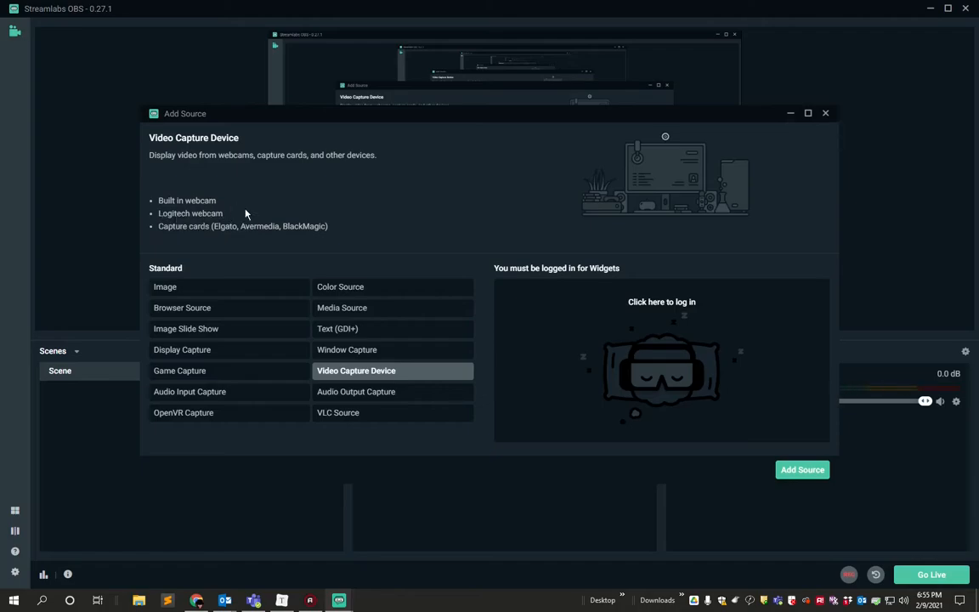
pyautogui.click(803, 470)
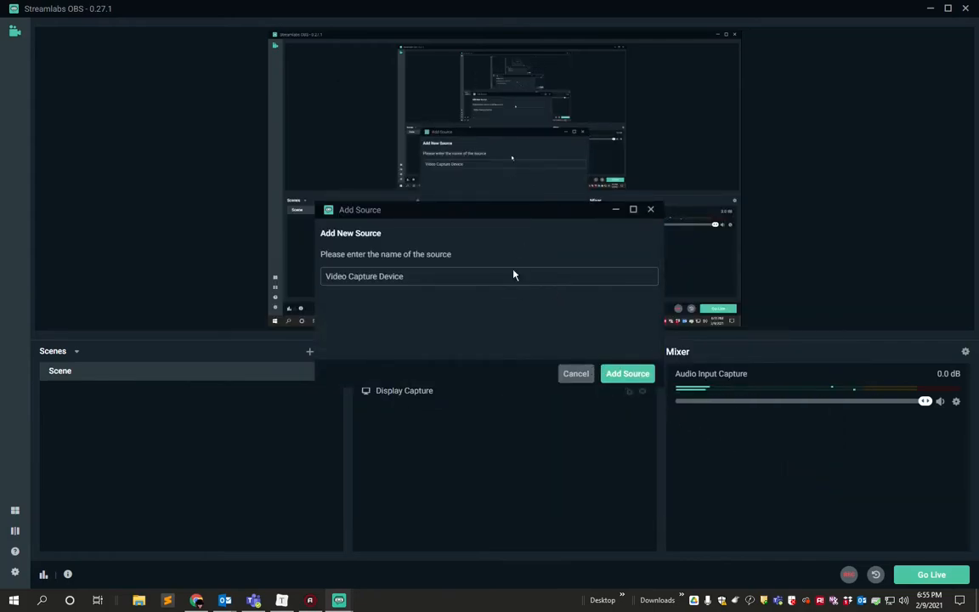
pyautogui.click(627, 374)
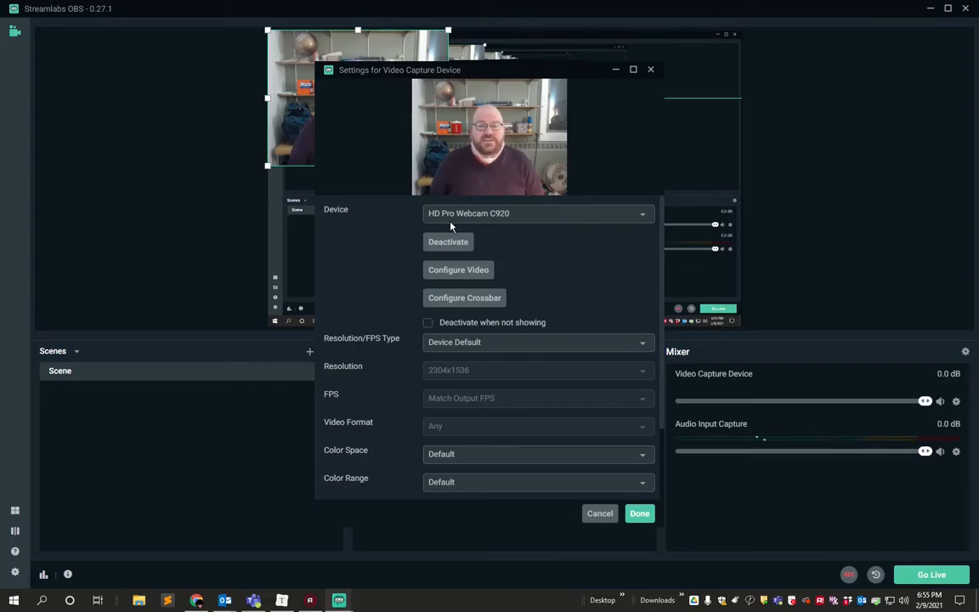
pyautogui.click(639, 514)
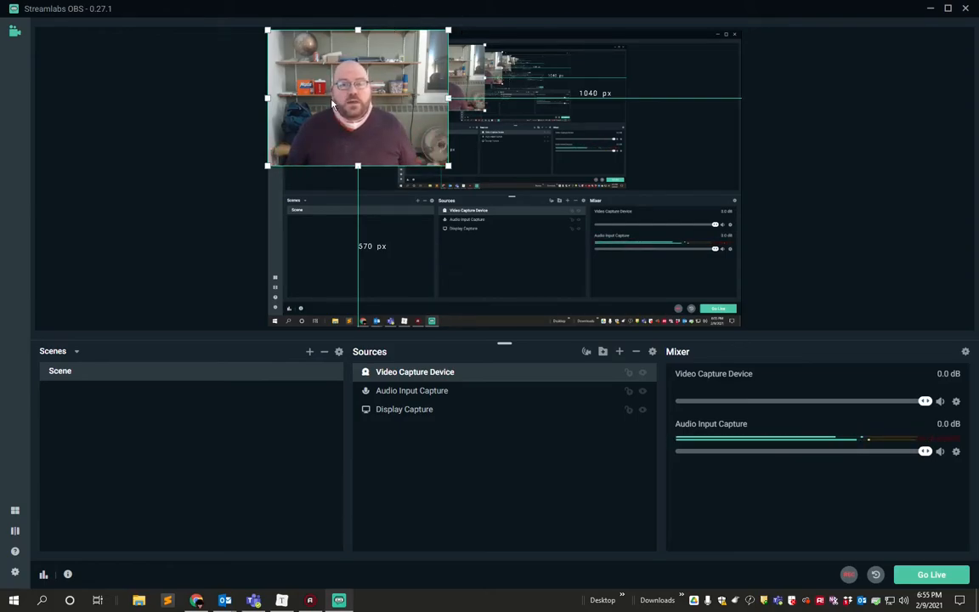
# Crop the webcam feed on all four sides and shrink it into the canvas's lower-right corner.
pyautogui.moveTo(357, 97); pyautogui.dragTo(652, 260)
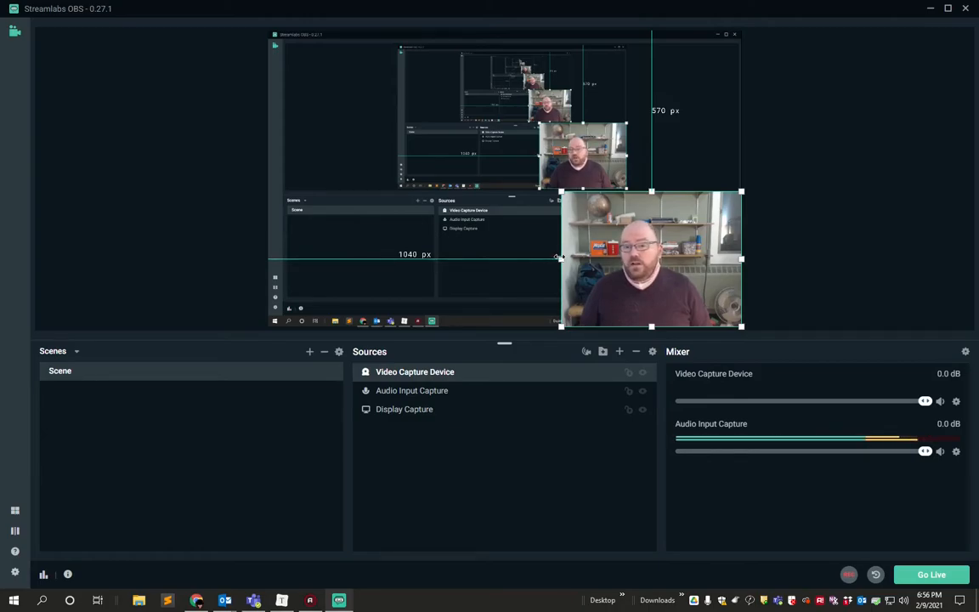
pyautogui.moveTo(561, 259); pyautogui.dragTo(575, 261)
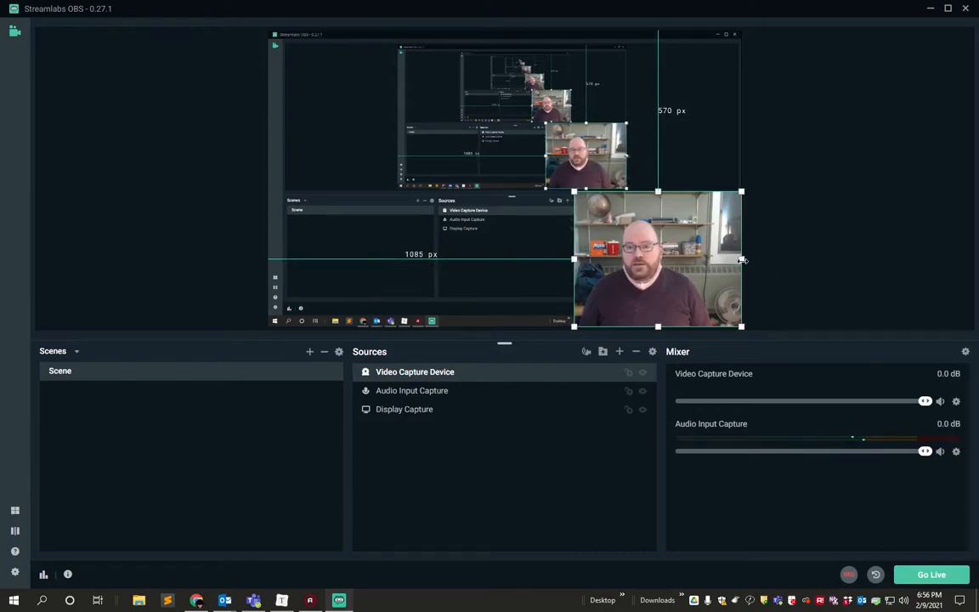
pyautogui.moveTo(739, 260); pyautogui.dragTo(714, 266)
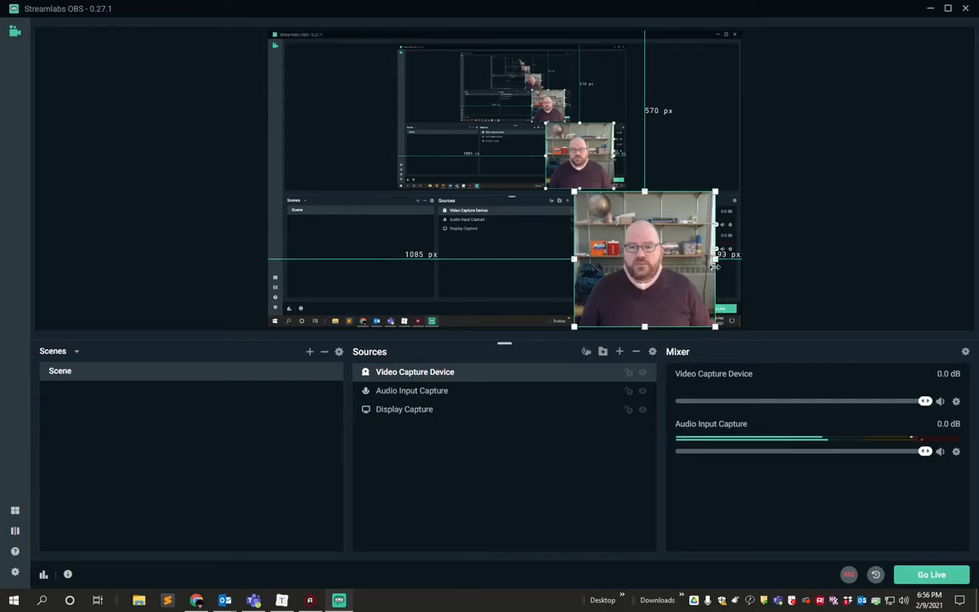
pyautogui.moveTo(644, 192); pyautogui.dragTo(644, 218)
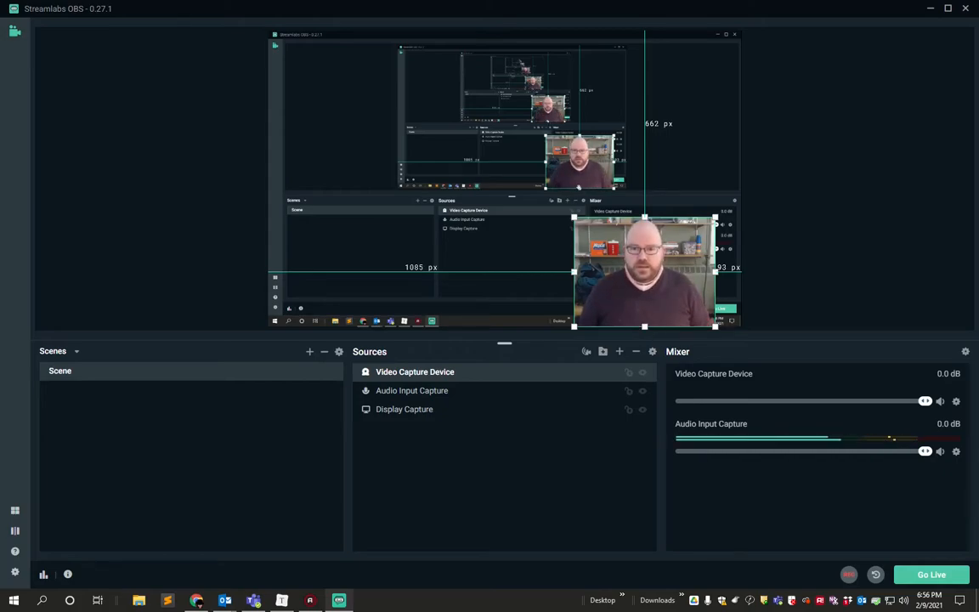
pyautogui.moveTo(644, 328); pyautogui.dragTo(644, 301)
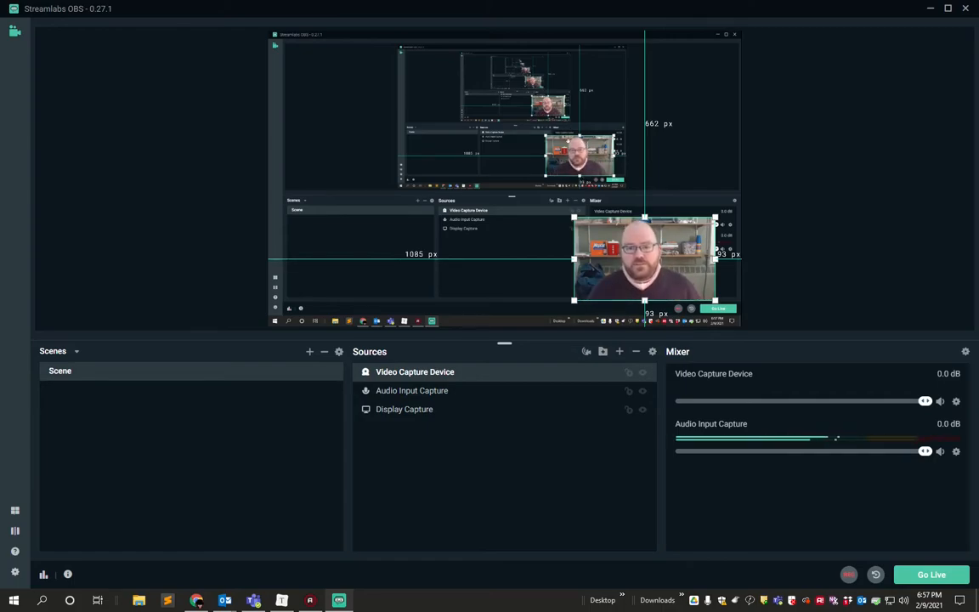
pyautogui.moveTo(574, 216); pyautogui.dragTo(637, 266)
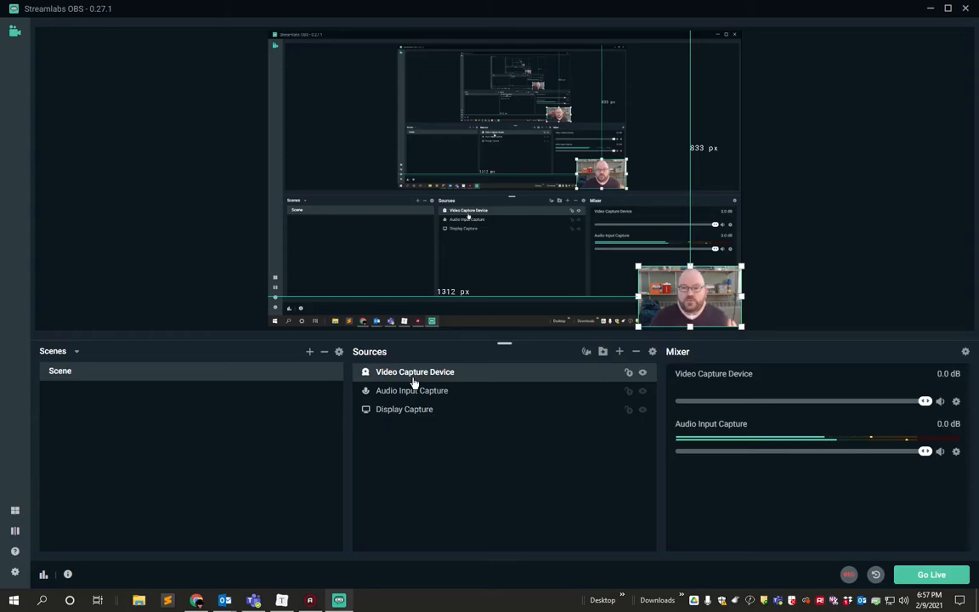
# Try moving Video Capture Device below Display Capture in the source order, and return it to the top.
pyautogui.moveTo(413, 383); pyautogui.dragTo(400, 425)
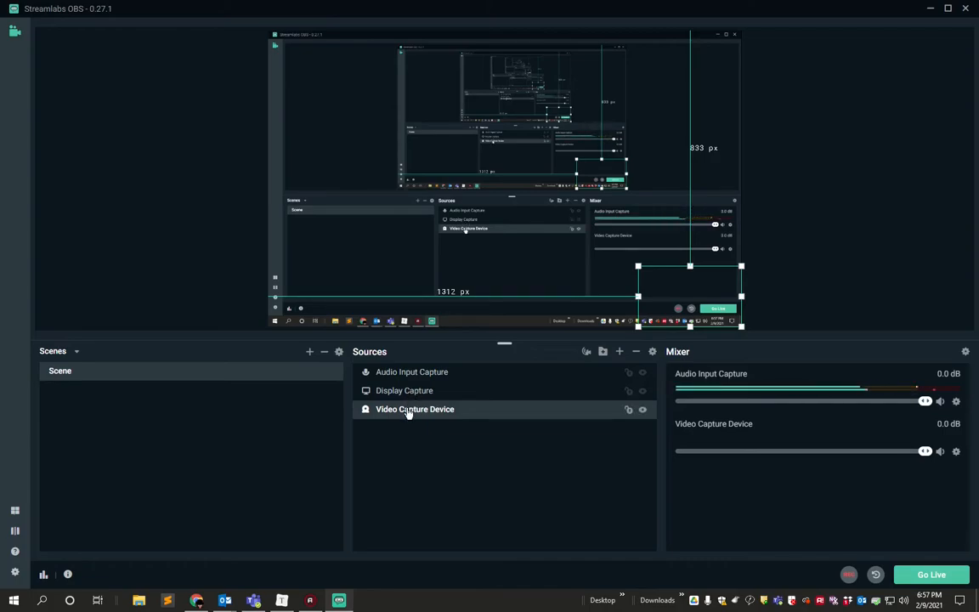
pyautogui.moveTo(408, 413); pyautogui.dragTo(406, 374)
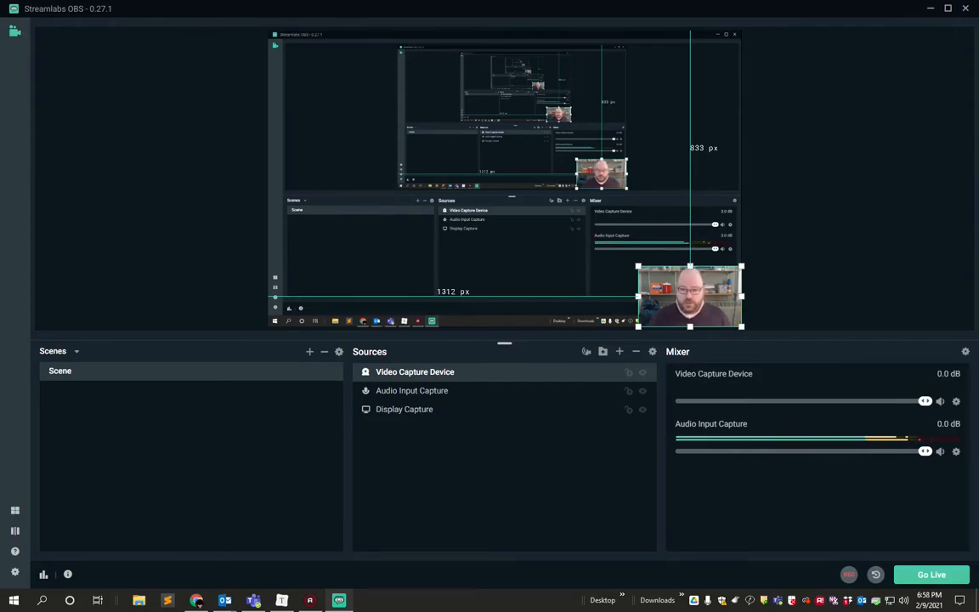
pyautogui.click(850, 575)
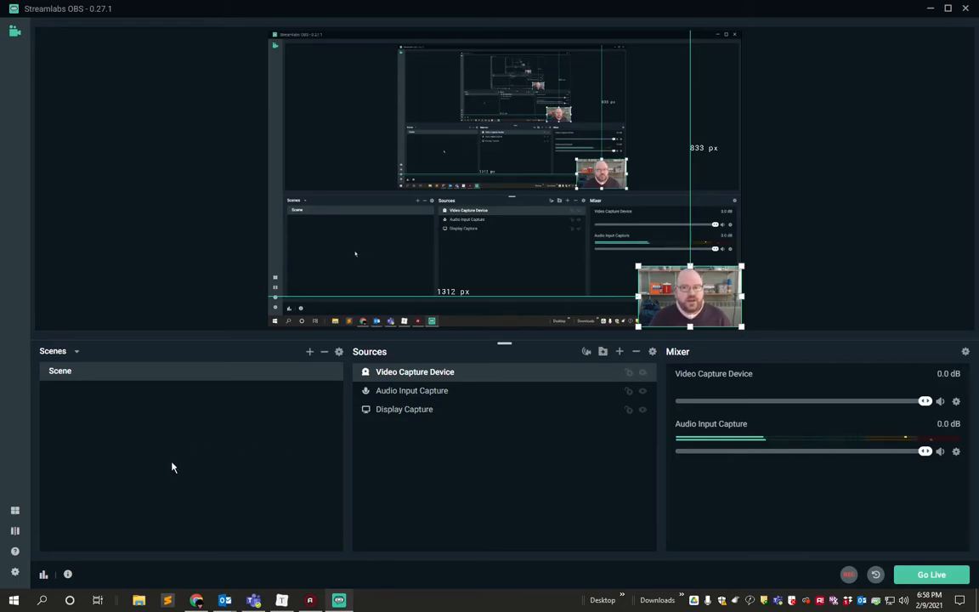
# Assign Ctrl+F2 as the hotkey for both Start Recording and Stop Recording in the settings.
pyautogui.click(15, 573)
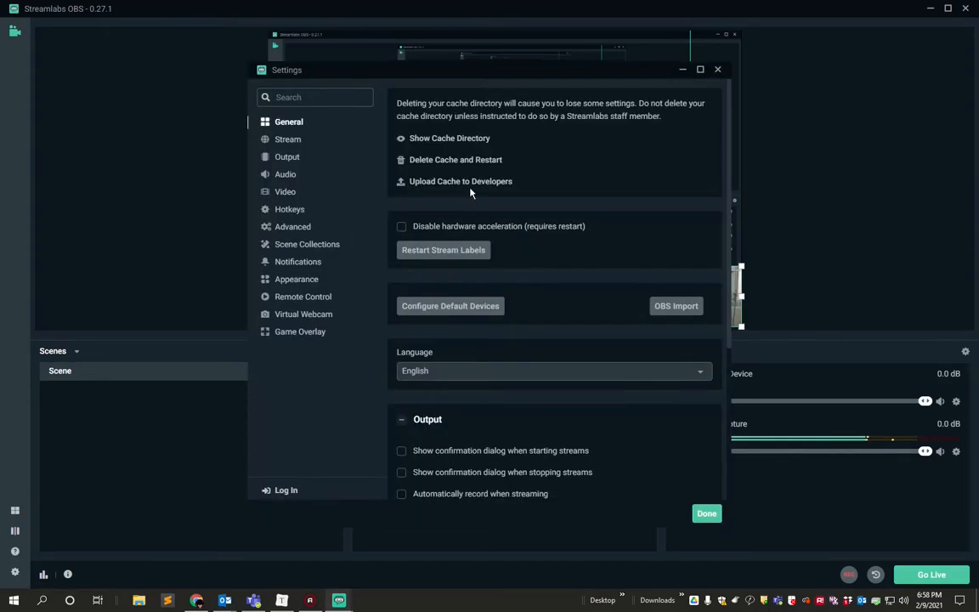
pyautogui.click(281, 213)
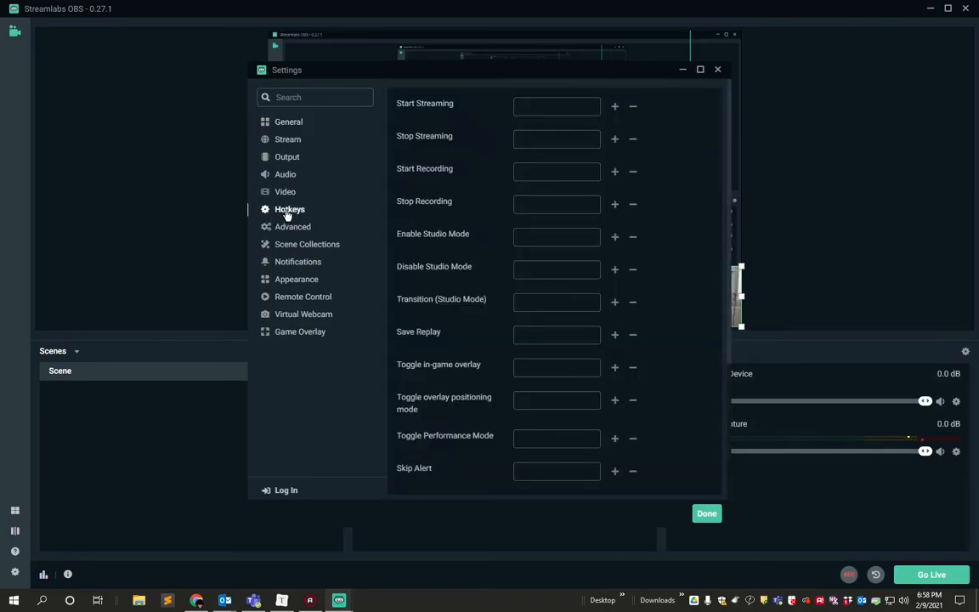
pyautogui.scroll(-5, 540, 213)
pyautogui.scroll(5, 541, 212)
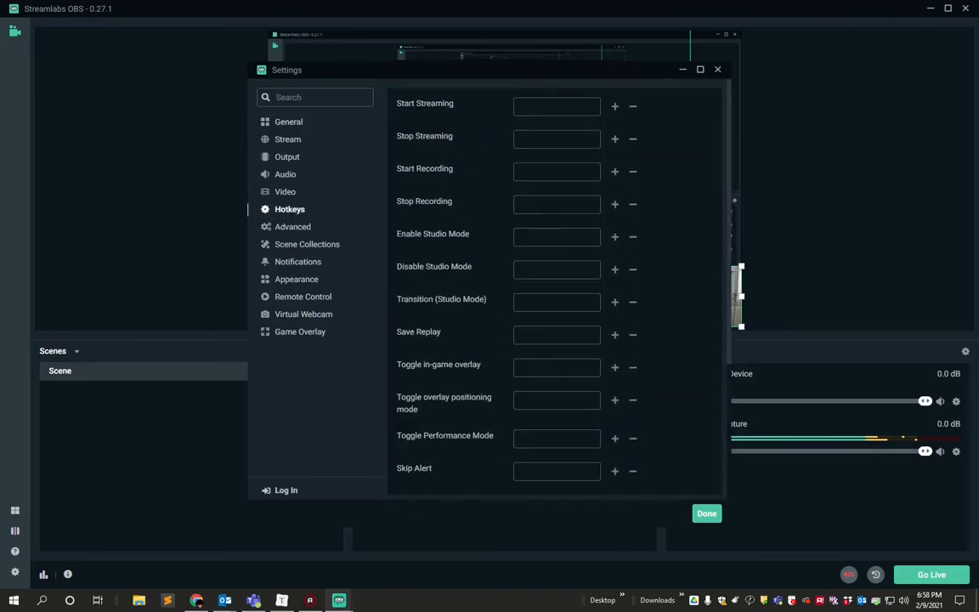
pyautogui.scroll(-3, 486, 247)
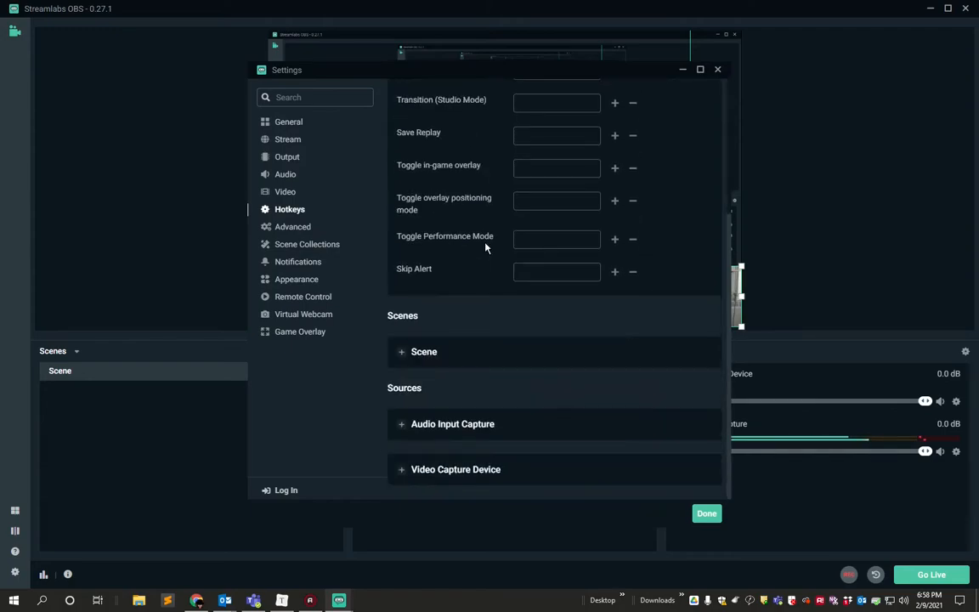
pyautogui.scroll(3, 486, 248)
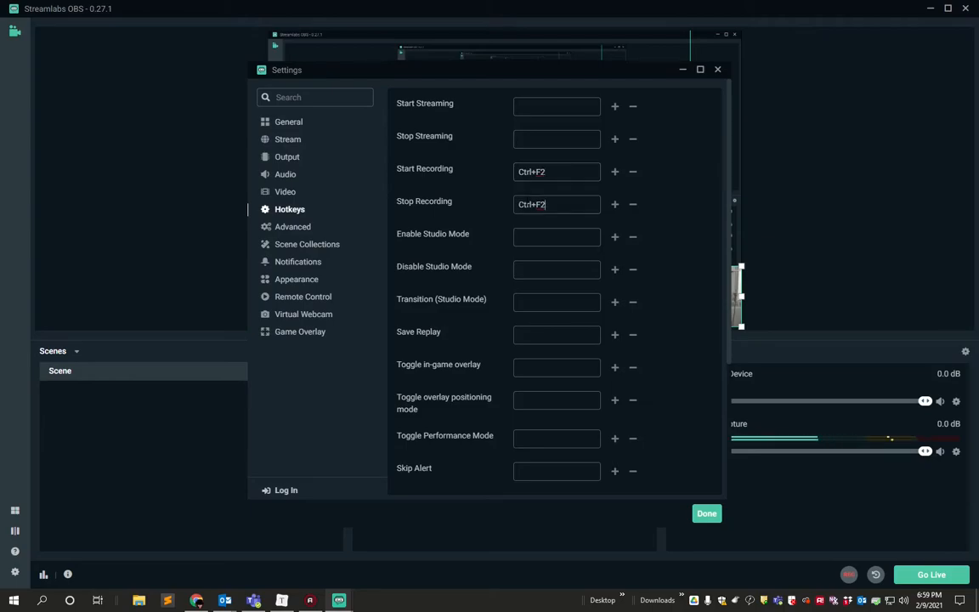
pyautogui.click(706, 514)
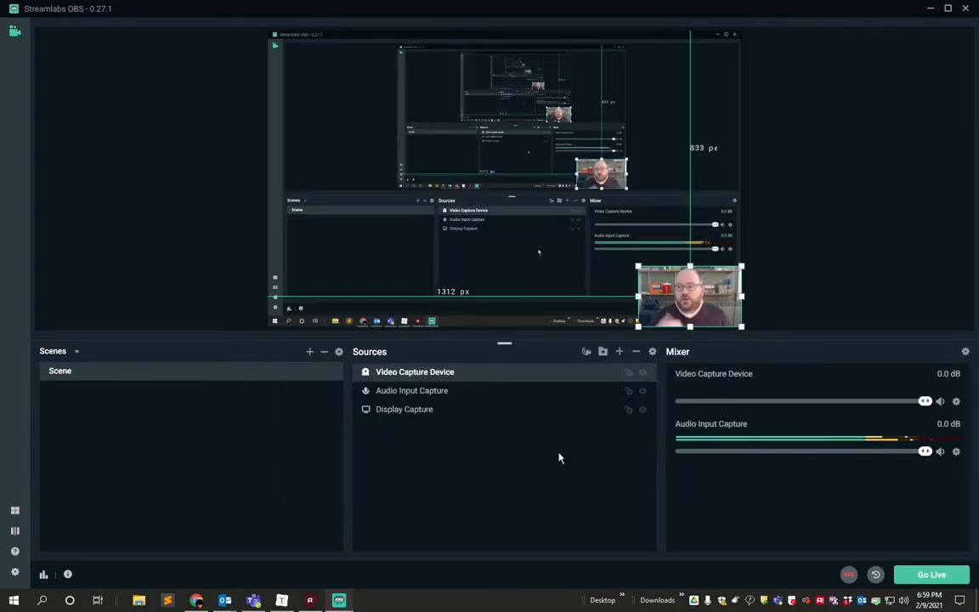
# Minimize Streamlabs OBS and bring up the crossdivisions.com page in the browser.
pyautogui.click(930, 15)
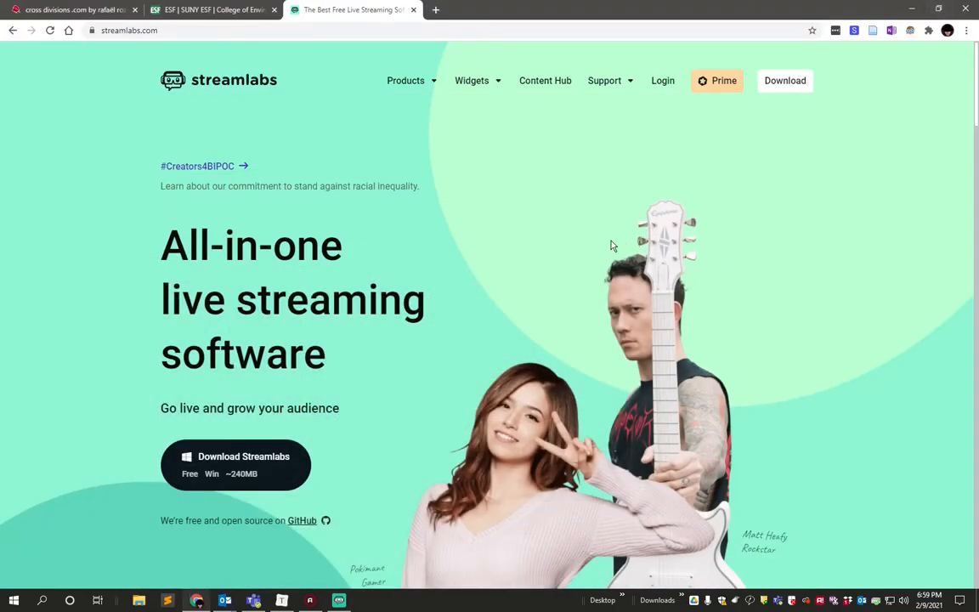
pyautogui.click(75, 9)
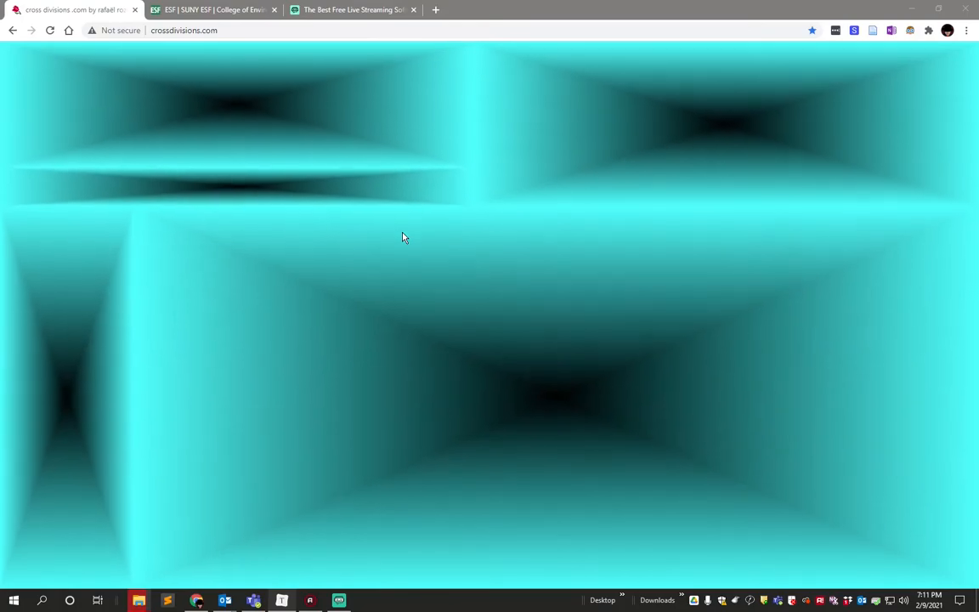
# Switch back to Streamlabs OBS and close the File In Use dialog.
pyautogui.click(339, 600)
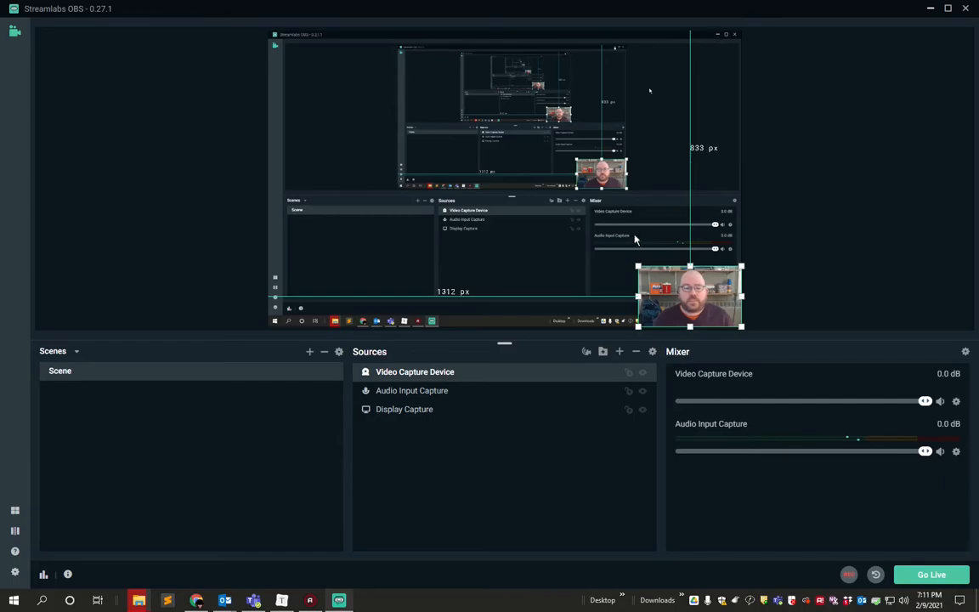
pyautogui.moveTo(132, 601)
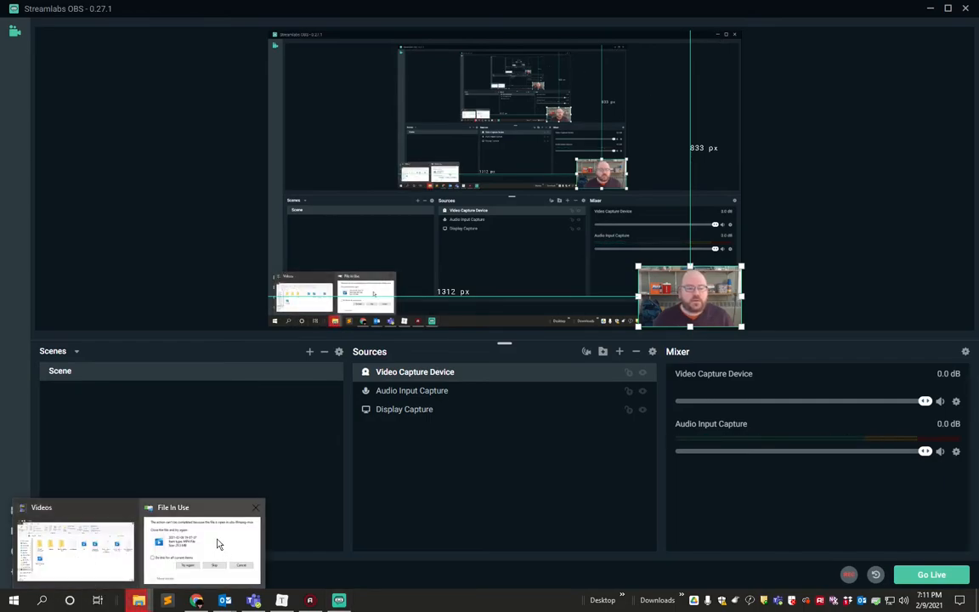
pyautogui.click(257, 508)
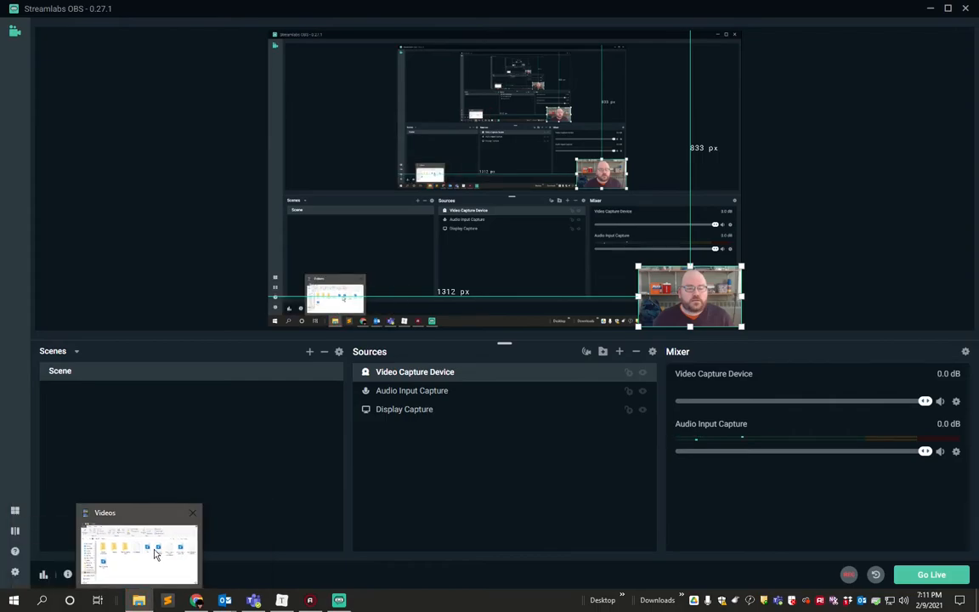
pyautogui.click(134, 510)
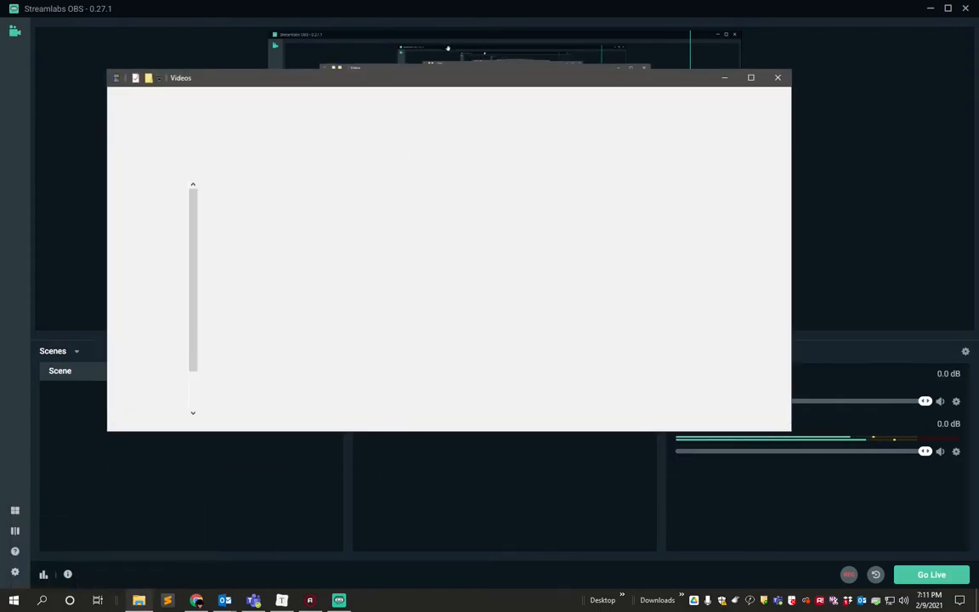
pyautogui.moveTo(311, 76); pyautogui.dragTo(353, 89)
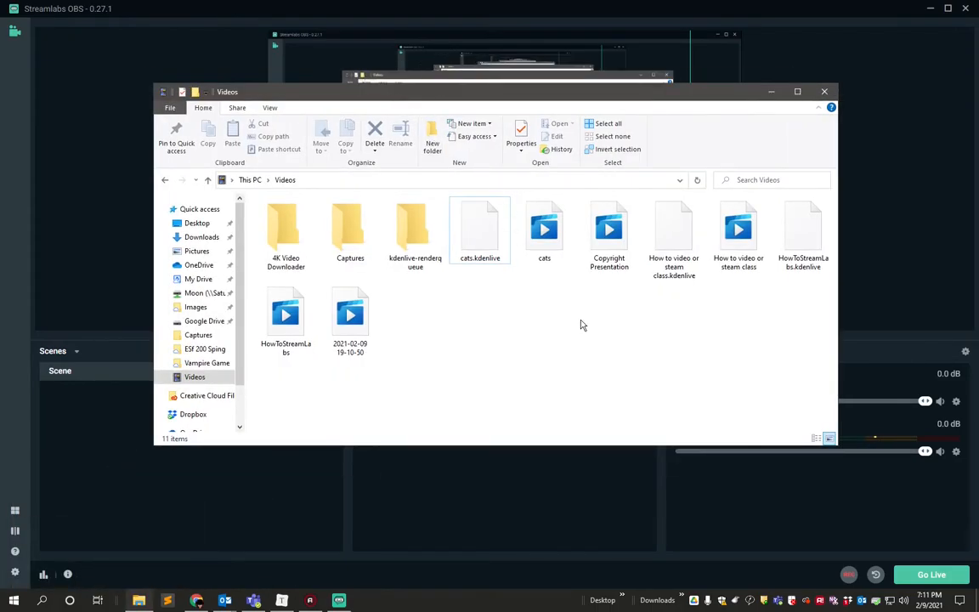
pyautogui.doubleClick(348, 314)
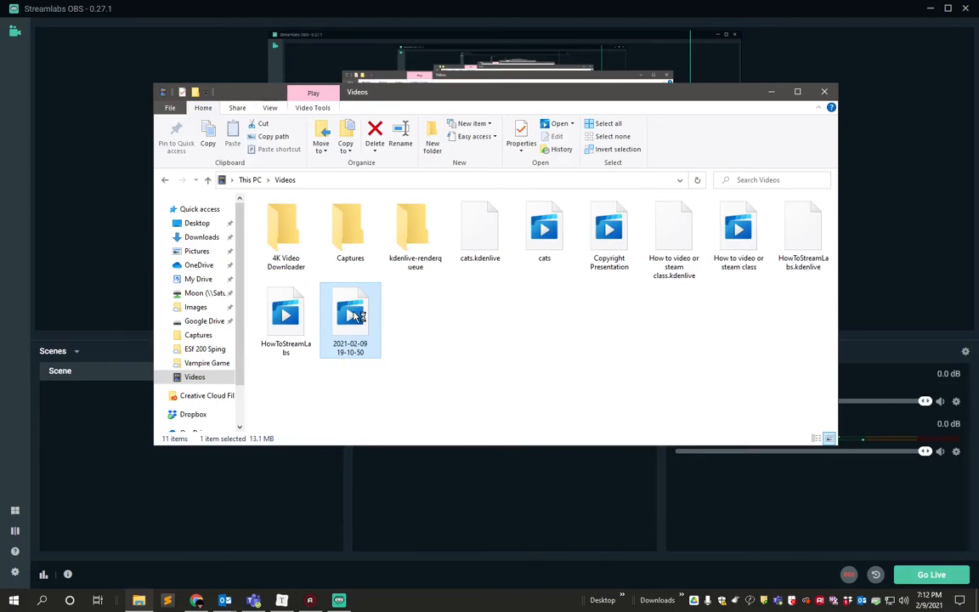
pyautogui.doubleClick(357, 316)
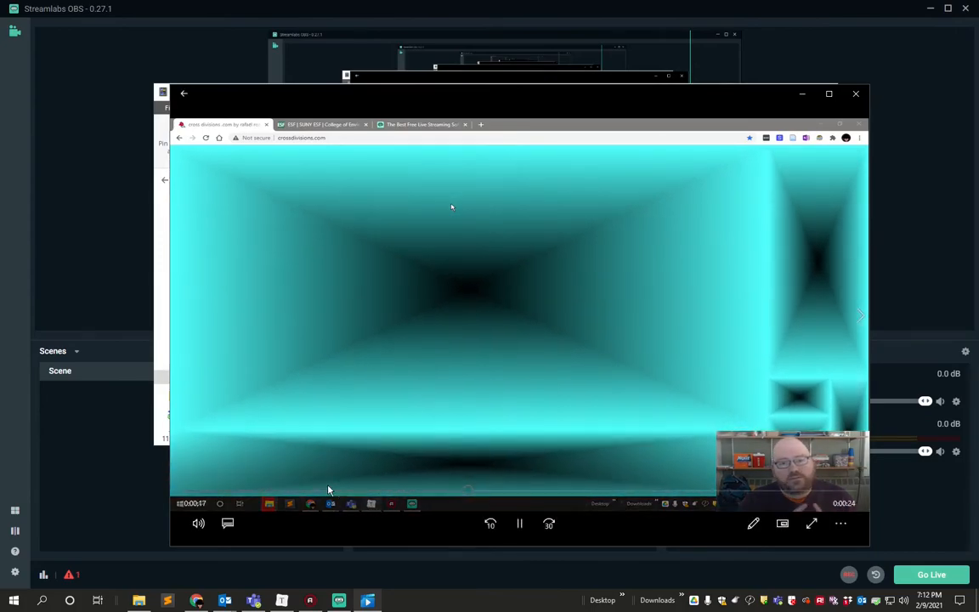
pyautogui.click(518, 524)
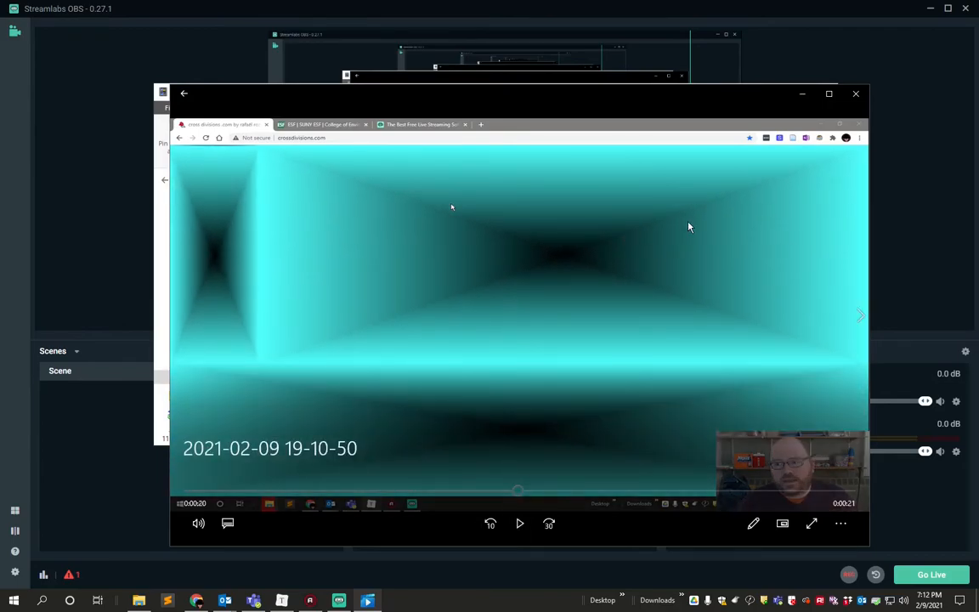
pyautogui.click(855, 94)
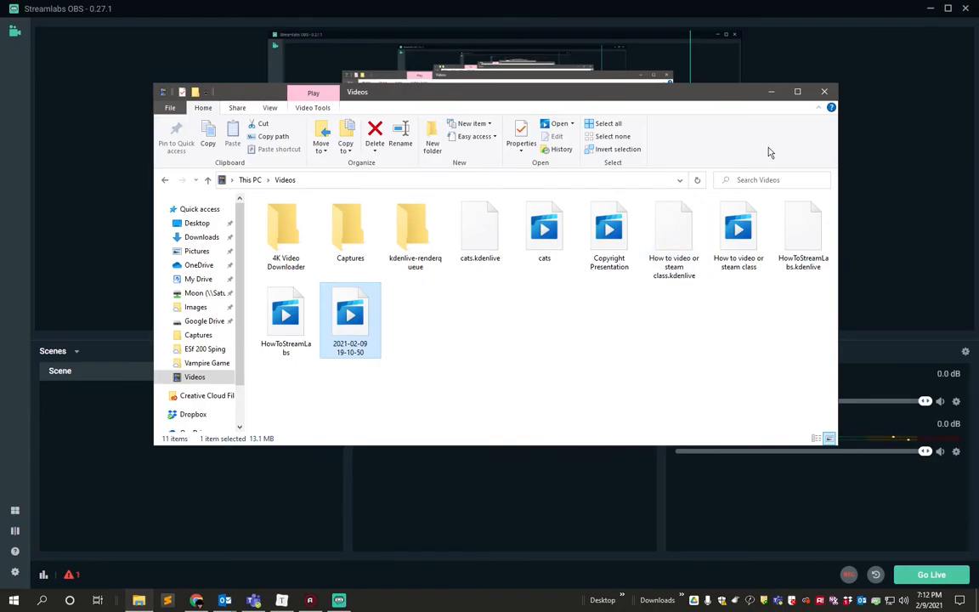
pyautogui.click(824, 92)
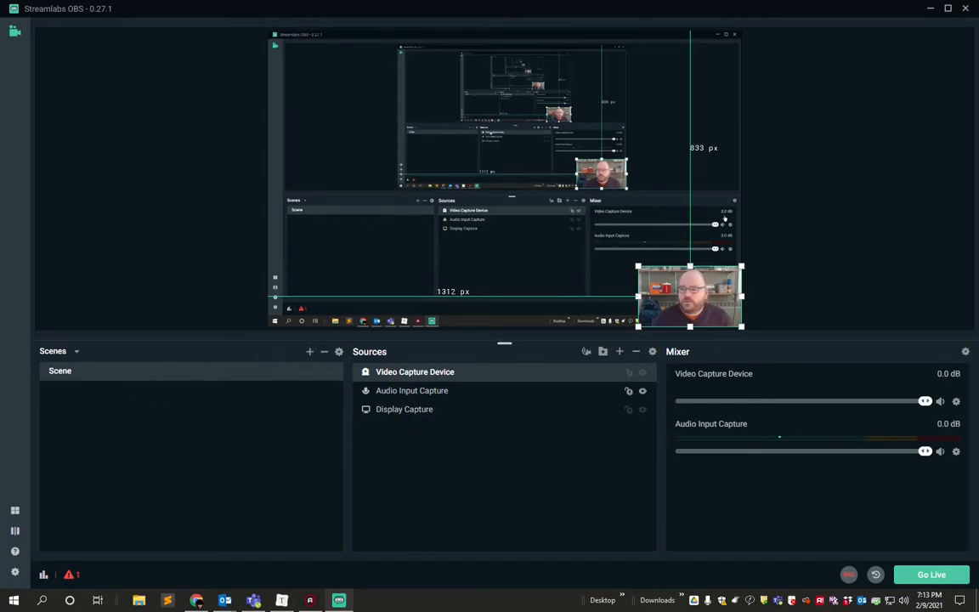
# Add a new scene named vLOG.
pyautogui.click(310, 351)
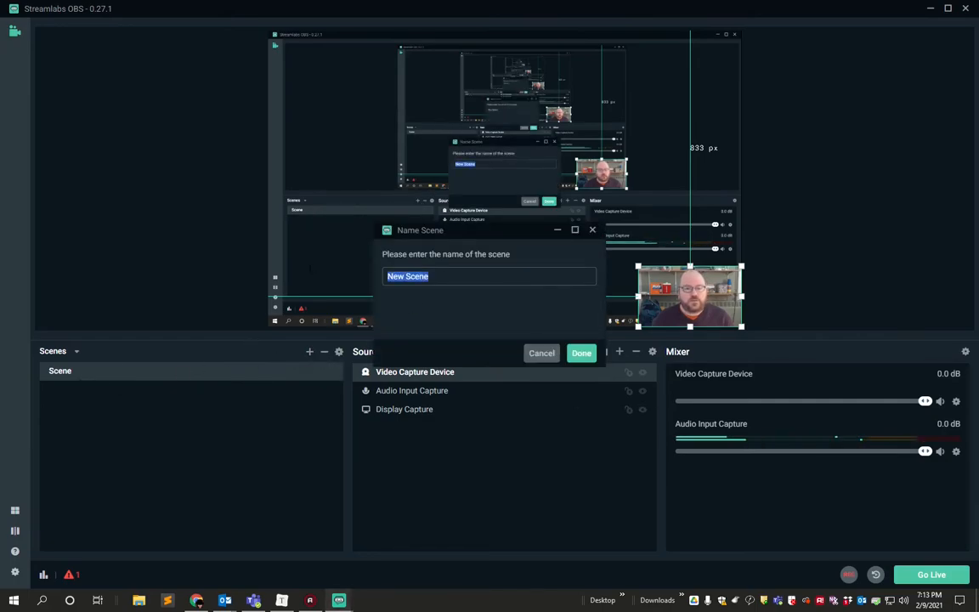
pyautogui.write('vLOG')
pyautogui.press('Return')
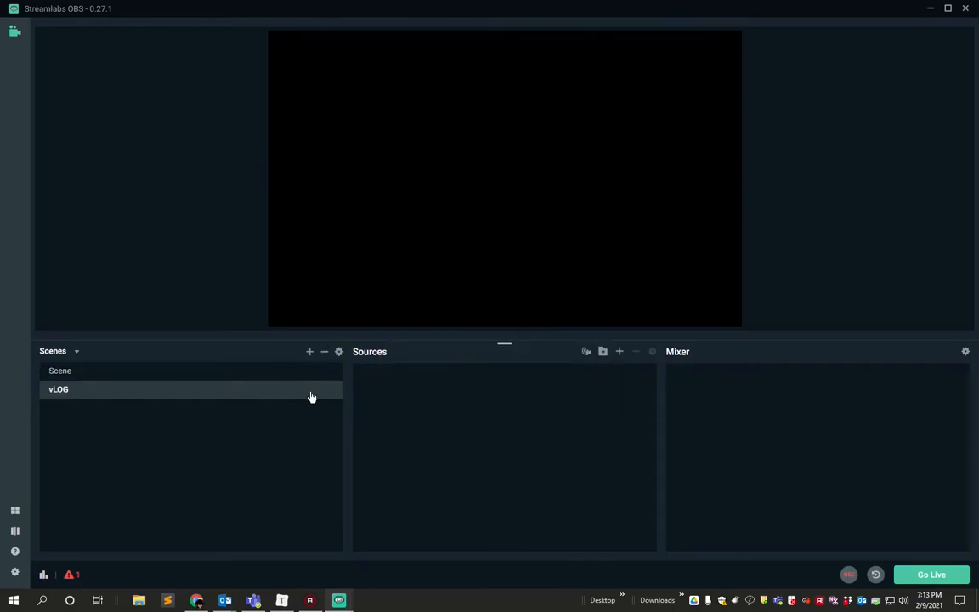
# Add the existing Video Capture Device and Audio Input Capture sources to the vLOG scene.
pyautogui.click(620, 352)
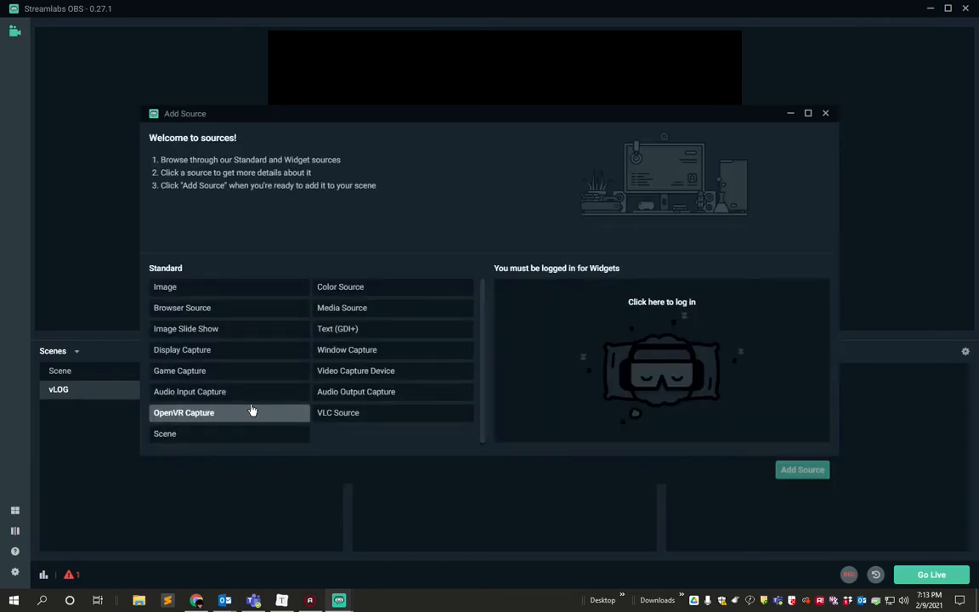
pyautogui.click(355, 372)
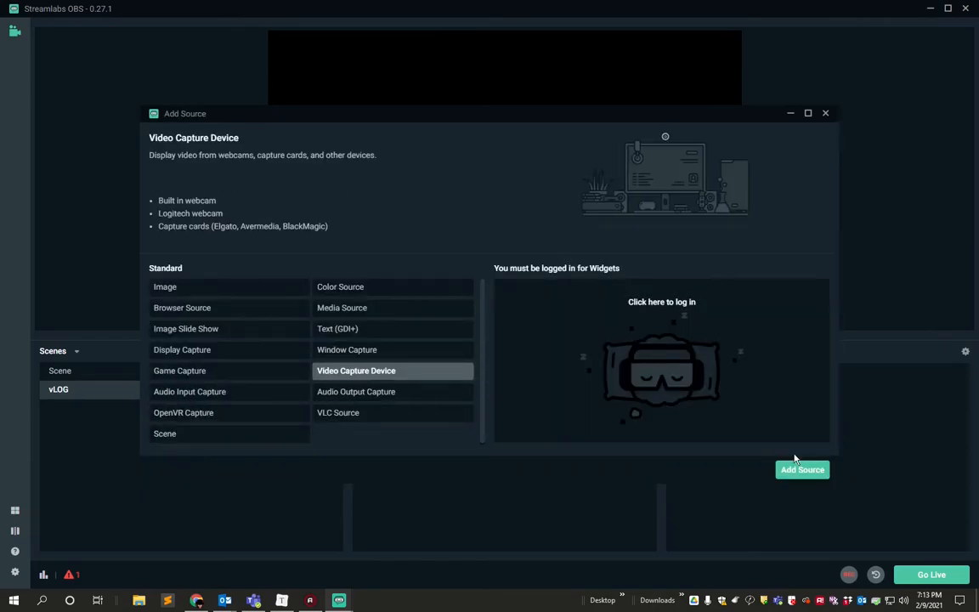
pyautogui.click(799, 469)
pyautogui.click(626, 372)
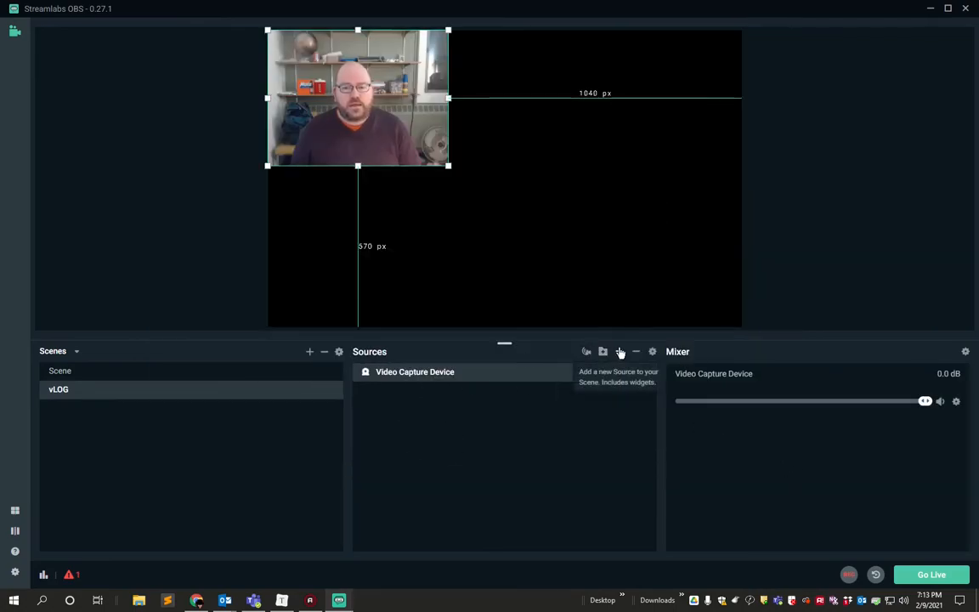
pyautogui.click(620, 351)
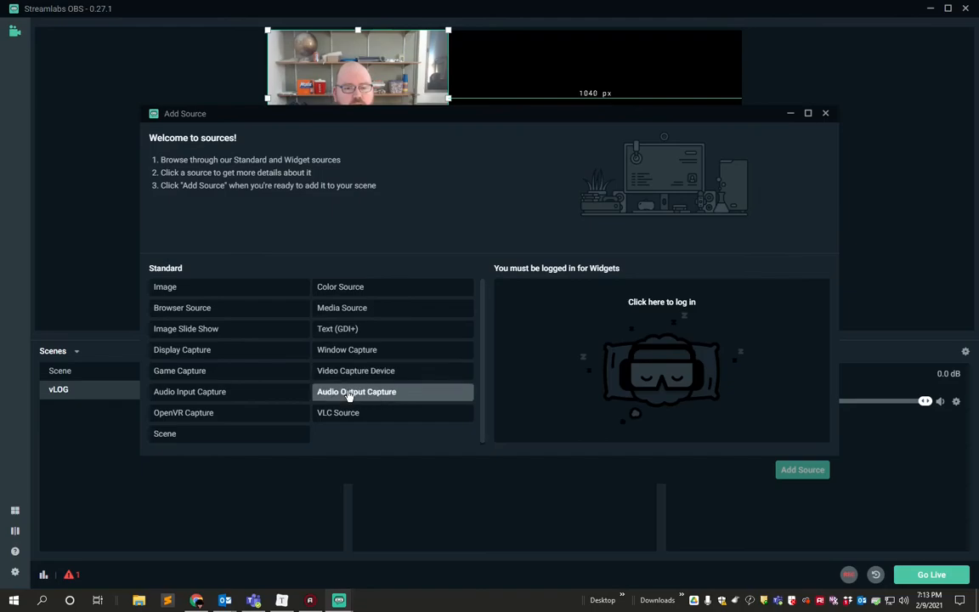
pyautogui.click(220, 394)
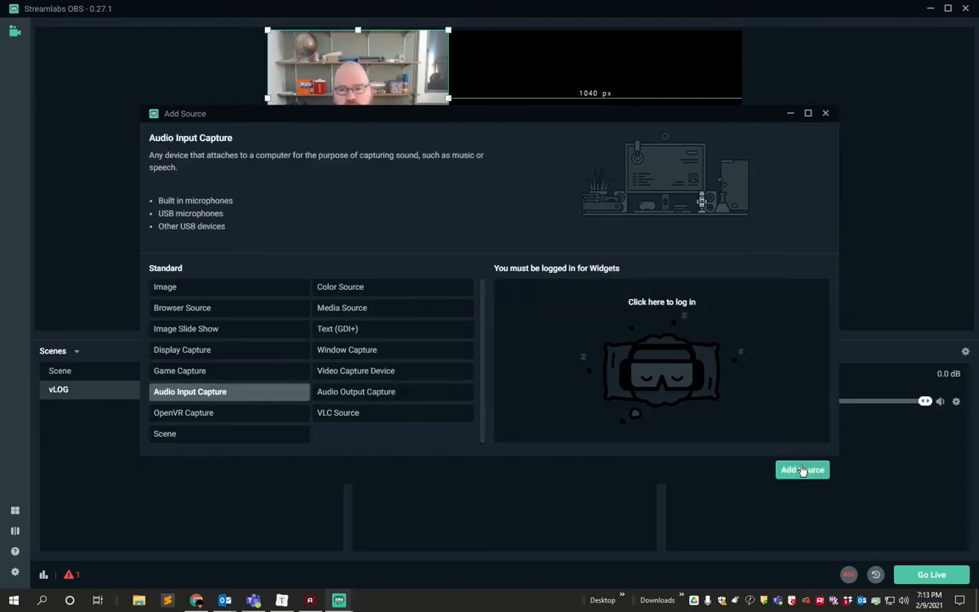
pyautogui.click(803, 470)
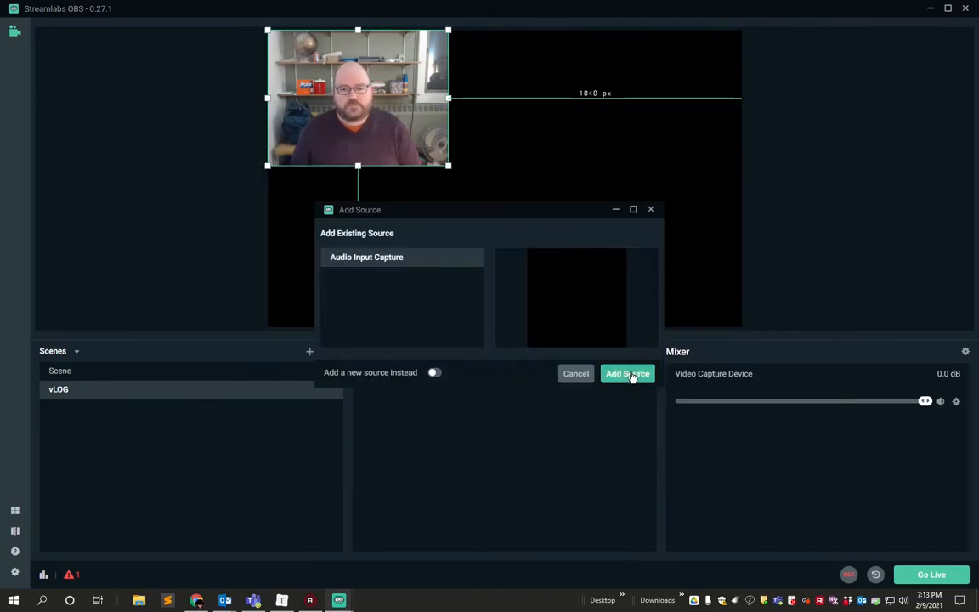
pyautogui.click(629, 374)
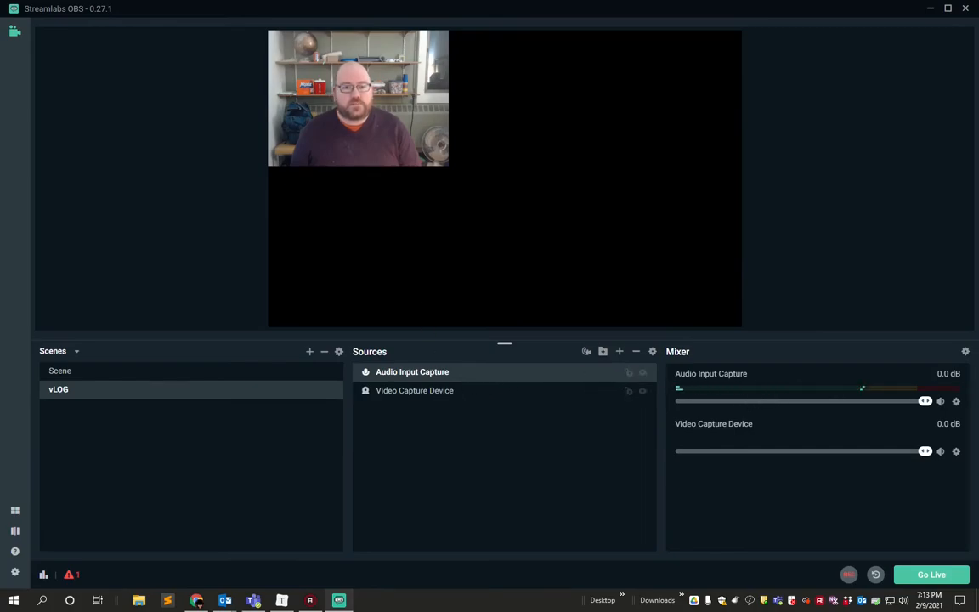
# Enlarge the Video Capture Device in the vLOG scene until it fills the canvas width.
pyautogui.click(414, 390)
pyautogui.moveTo(449, 166); pyautogui.dragTo(742, 316)
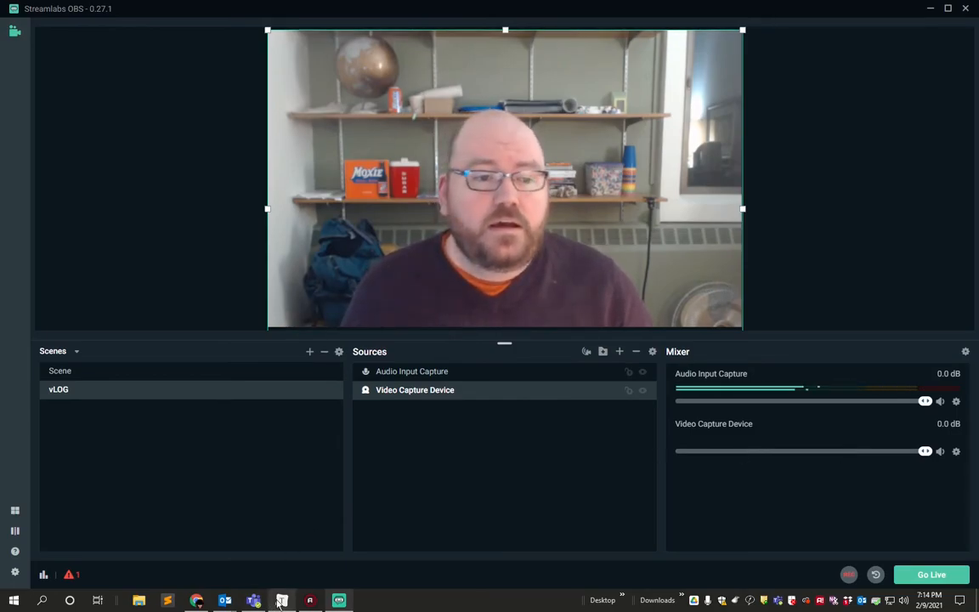
# Duplicate the vLOG scene and name the copy Vlog Background.
pyautogui.rightClick(110, 391)
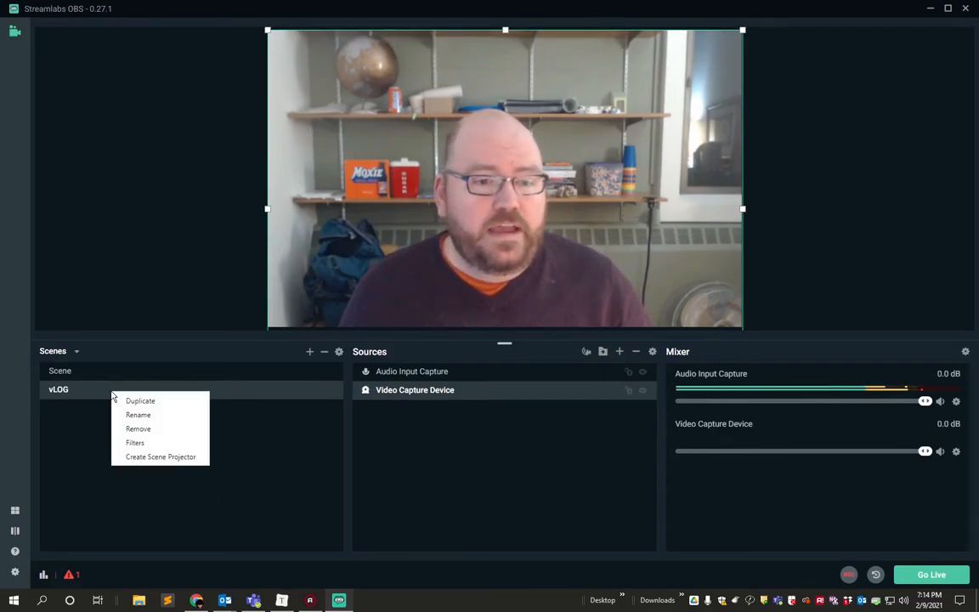
pyautogui.click(164, 408)
pyautogui.click(450, 274)
pyautogui.press('BackSpace')
pyautogui.press('BackSpace')
pyautogui.press('BackSpace')
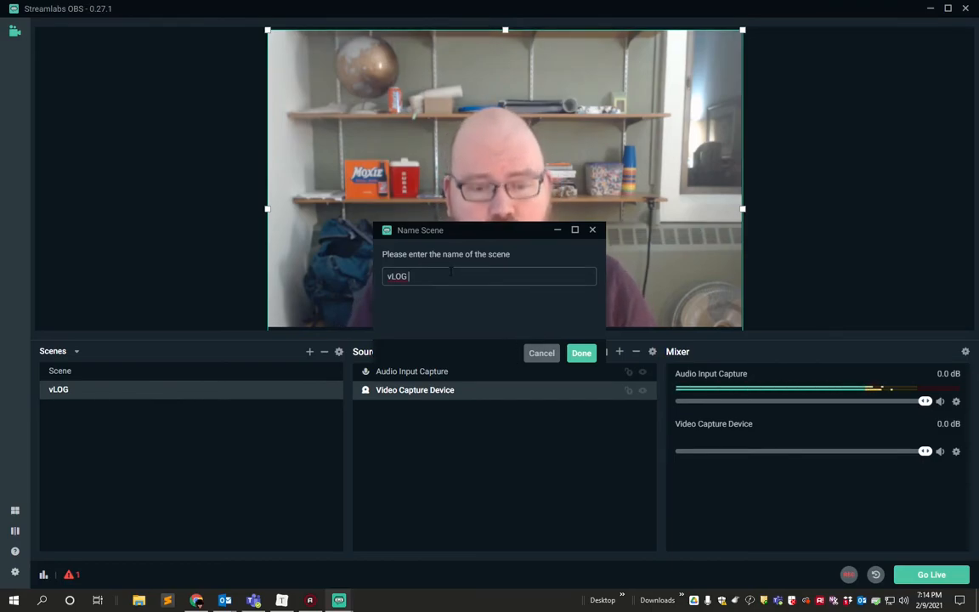
pyautogui.write('bACK')
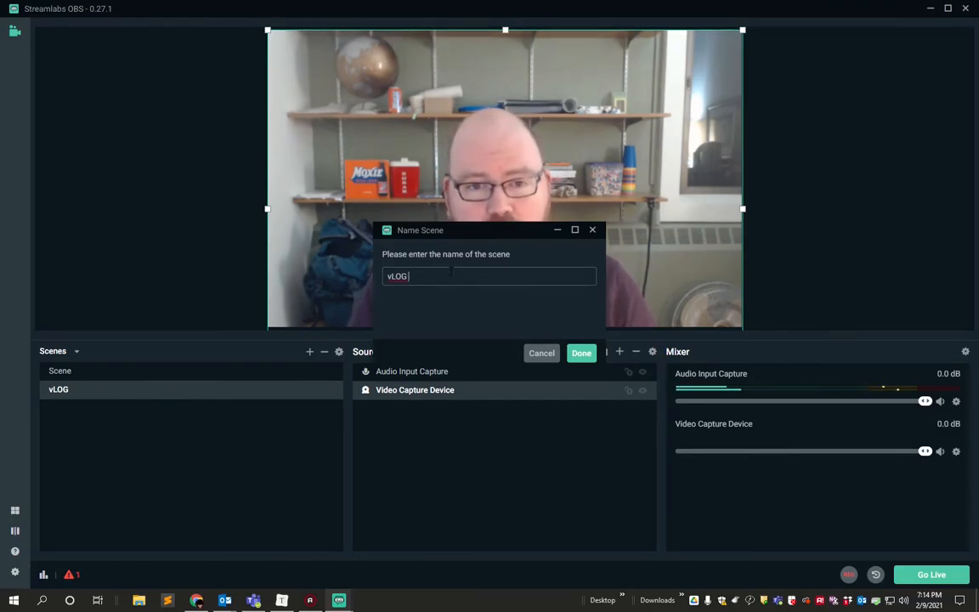
pyautogui.write('Vlog Back')
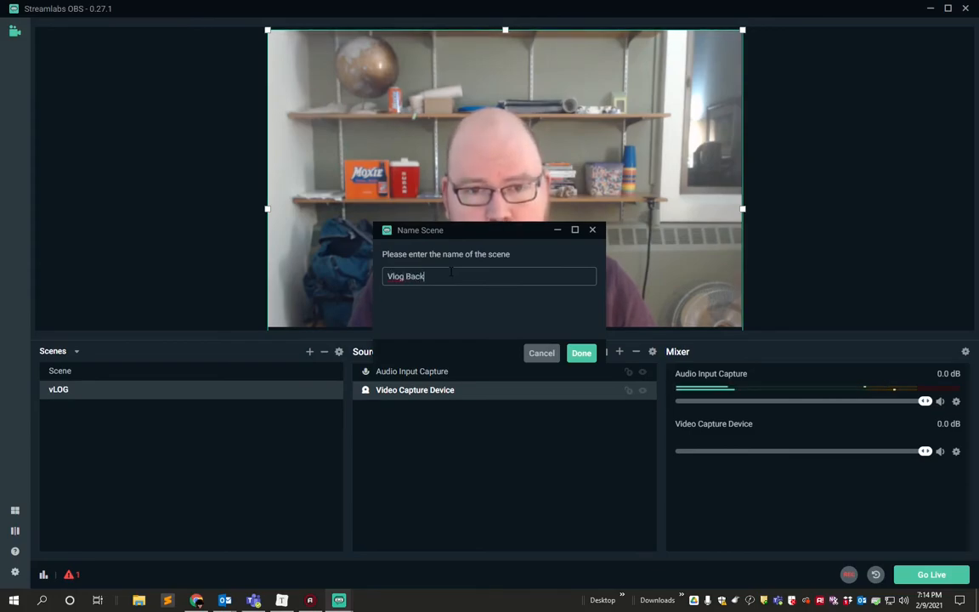
pyautogui.write('ground')
pyautogui.press('Return')
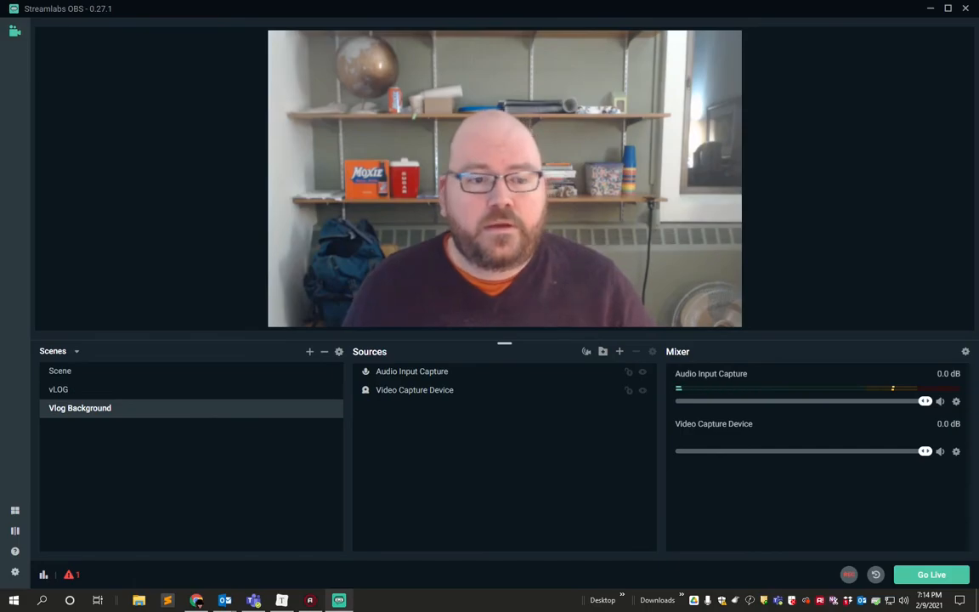
# Crop the Video Capture Device on all four sides and place it at the canvas's upper edge, about 309 px from the left and 315 px from the right.
pyautogui.click(453, 388)
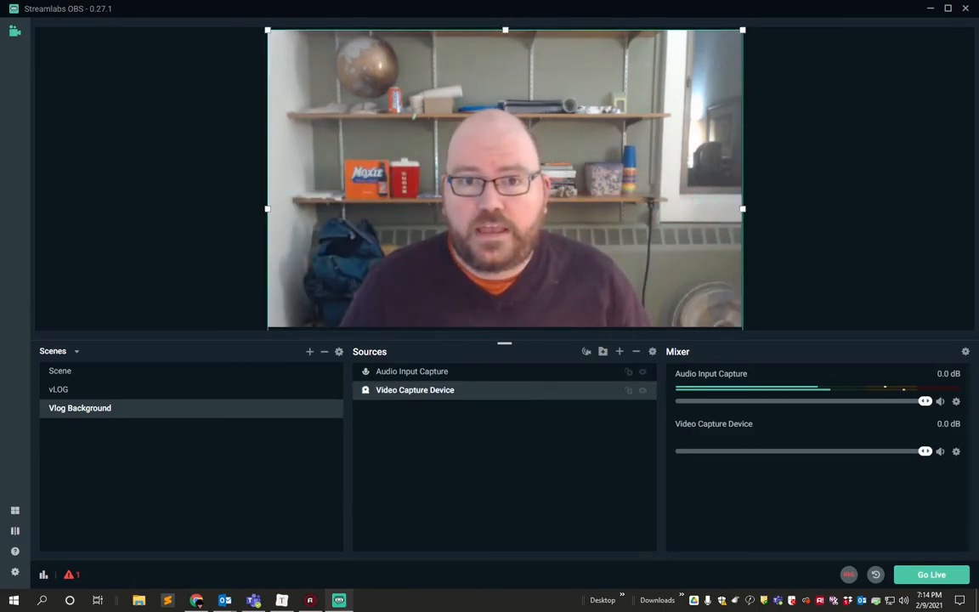
pyautogui.moveTo(505, 31); pyautogui.dragTo(504, 101)
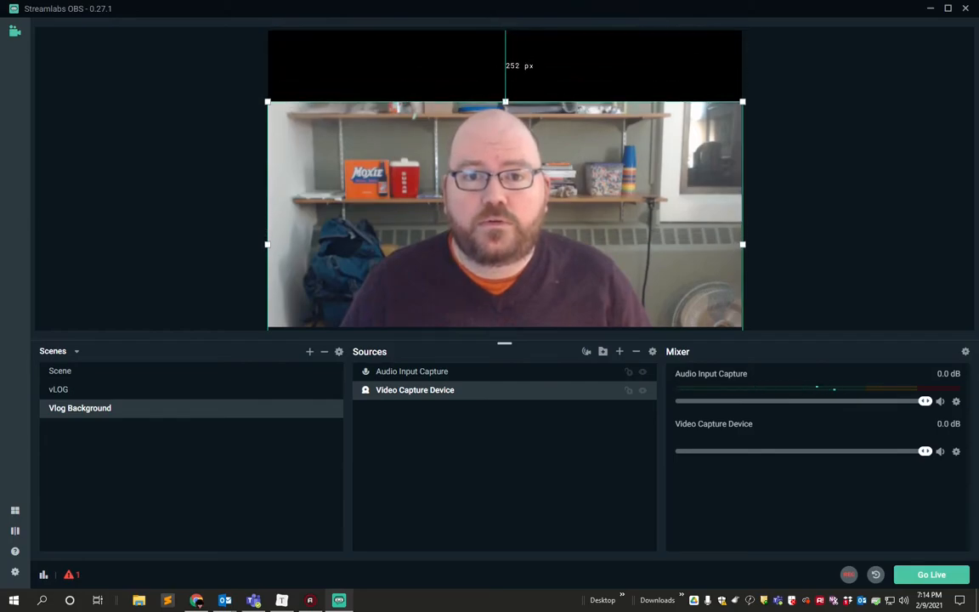
pyautogui.moveTo(267, 244); pyautogui.dragTo(344, 253)
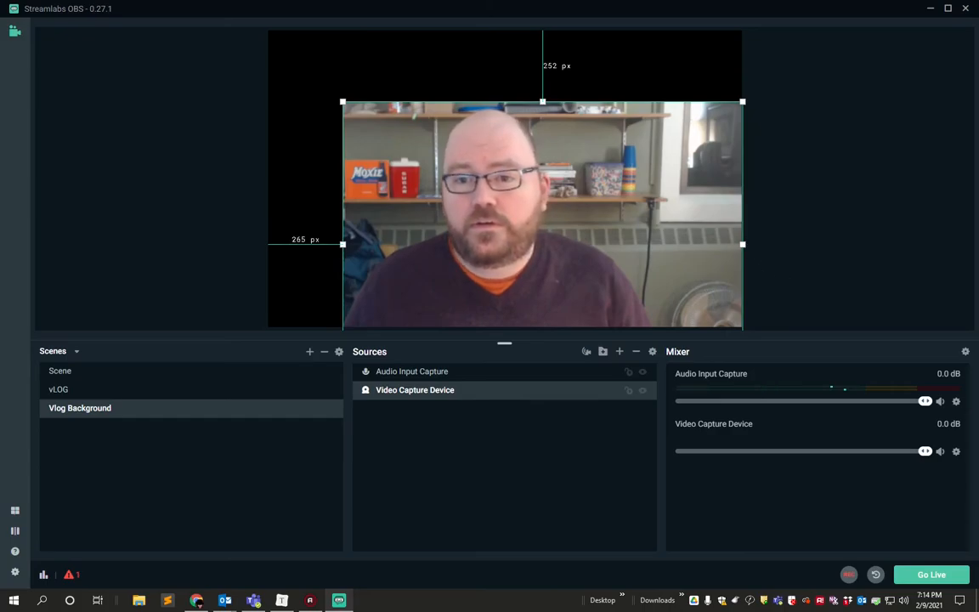
pyautogui.moveTo(743, 245); pyautogui.dragTo(639, 252)
pyautogui.moveTo(489, 102); pyautogui.dragTo(502, 31)
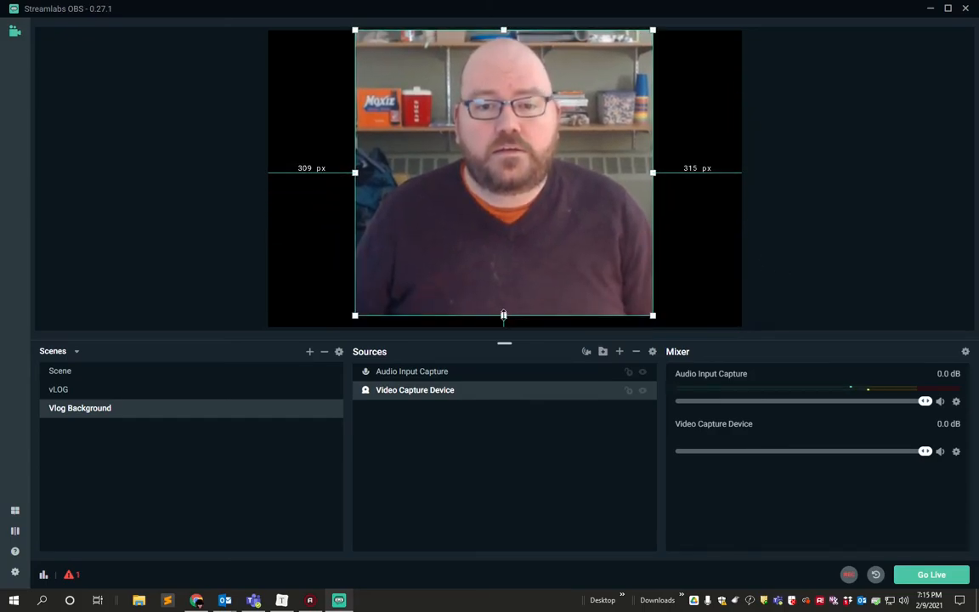
pyautogui.moveTo(503, 315); pyautogui.dragTo(504, 241)
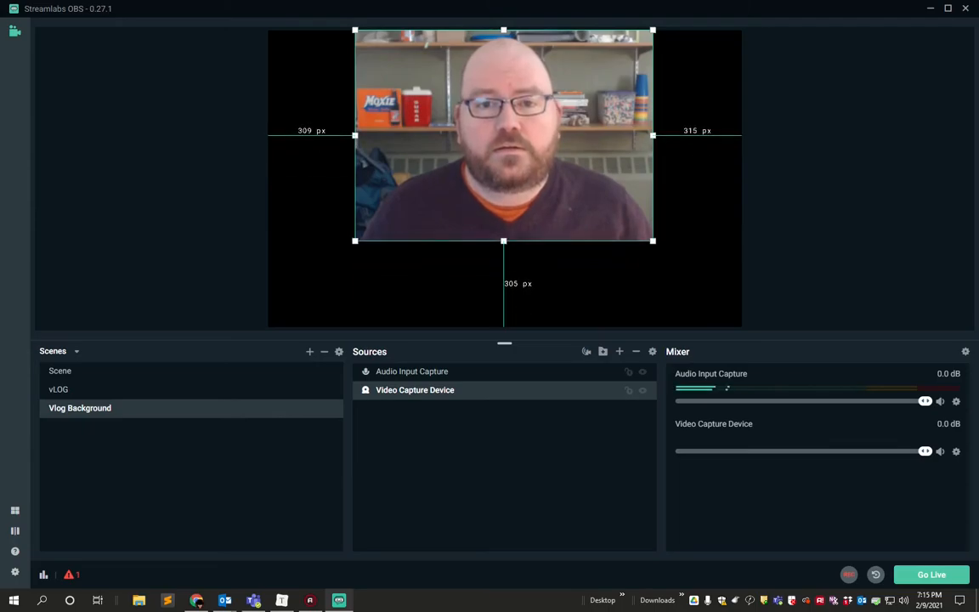
# Shrink the cropped webcam picture and centre it on the canvas, about 442 px from the left edge and 248 px from the top.
pyautogui.moveTo(504, 193); pyautogui.dragTo(504, 232)
pyautogui.moveTo(356, 70); pyautogui.dragTo(425, 119)
pyautogui.moveTo(519, 188); pyautogui.dragTo(483, 168)
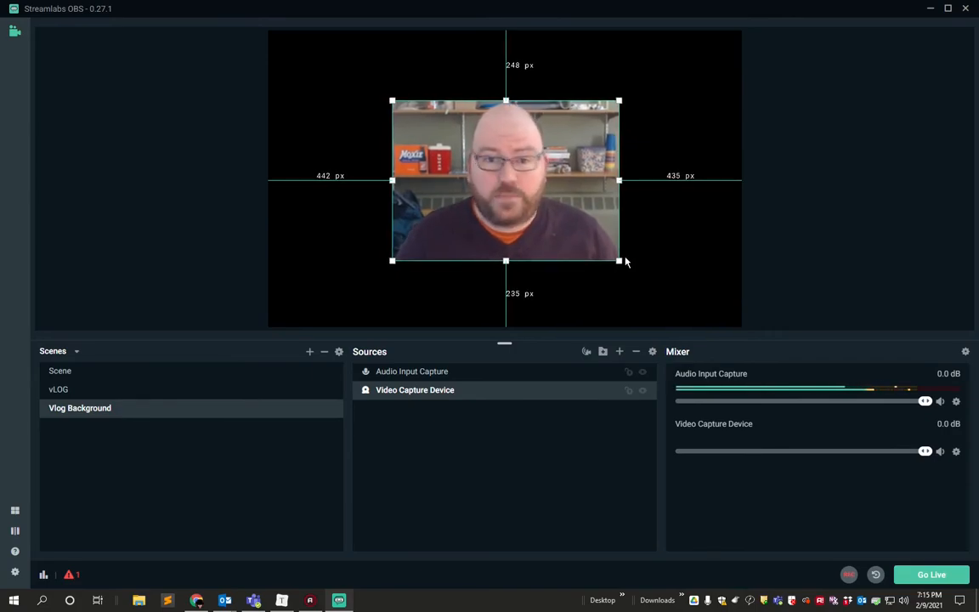
# Add a new Image source to the Vlog Background scene.
pyautogui.click(620, 352)
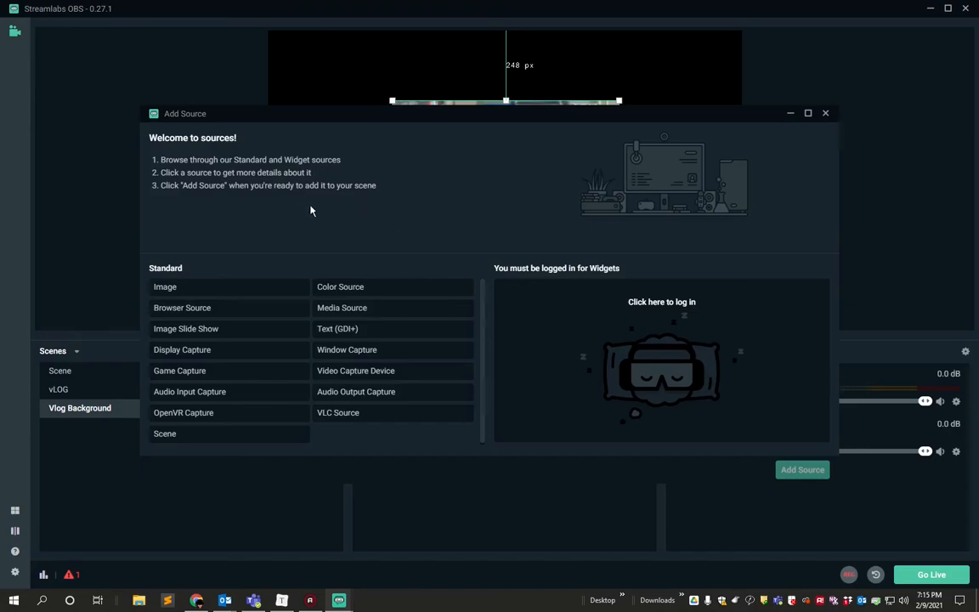
pyautogui.click(169, 290)
pyautogui.click(801, 472)
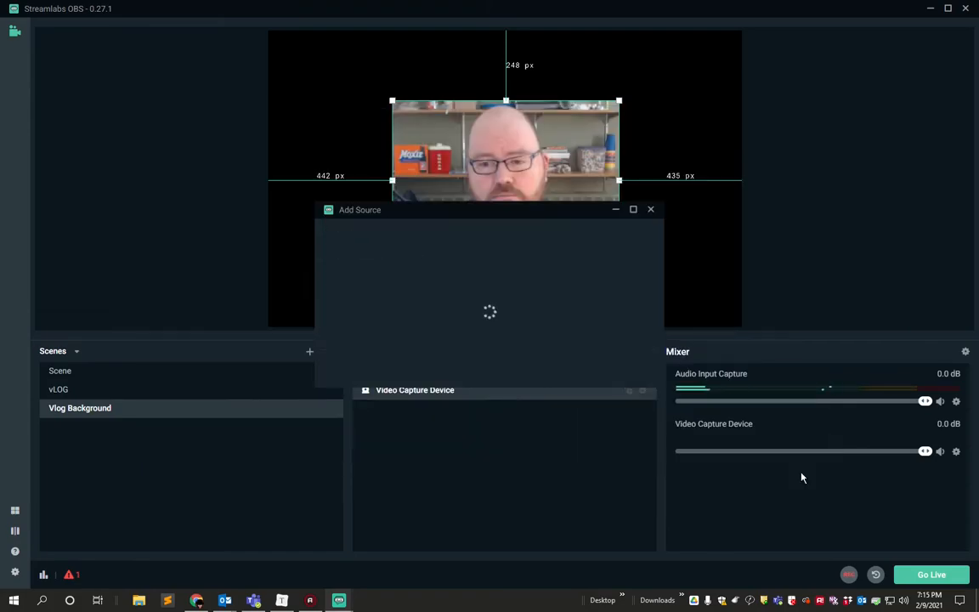
pyautogui.click(633, 374)
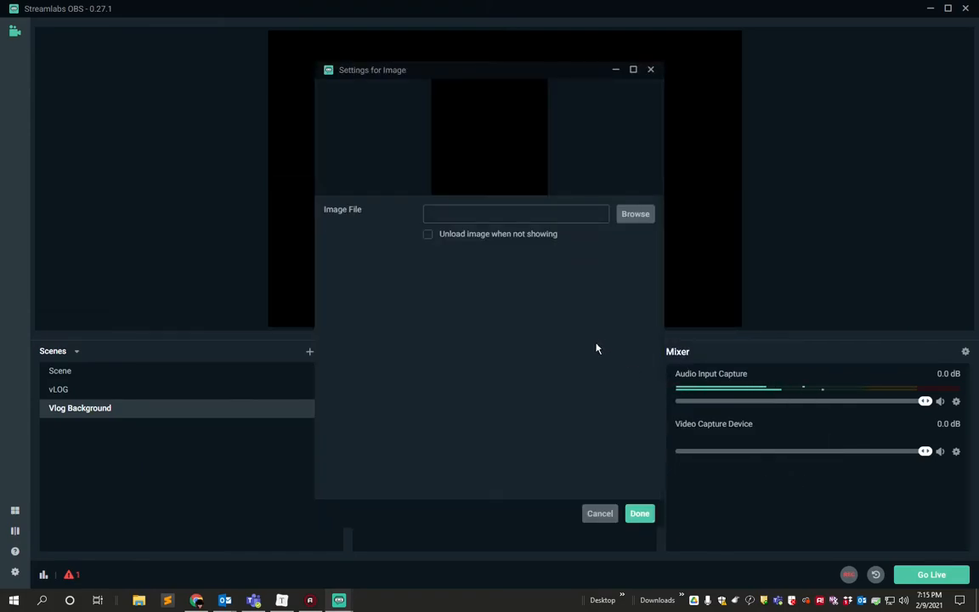
# Load bookcase-books-bookshelves-159711 from the Images folder into the Image source and order that source below the Video Capture Device.
pyautogui.click(636, 214)
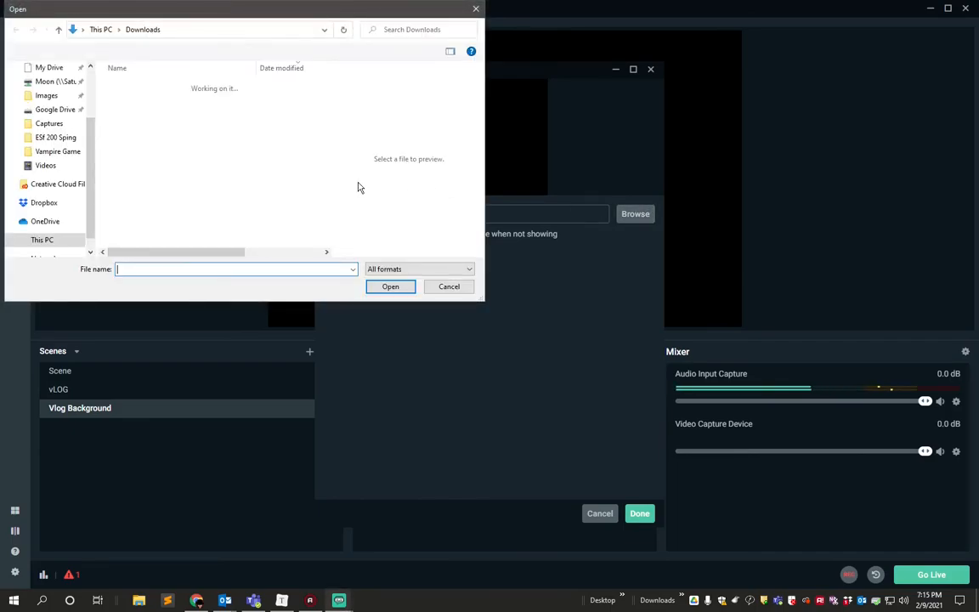
pyautogui.click(39, 99)
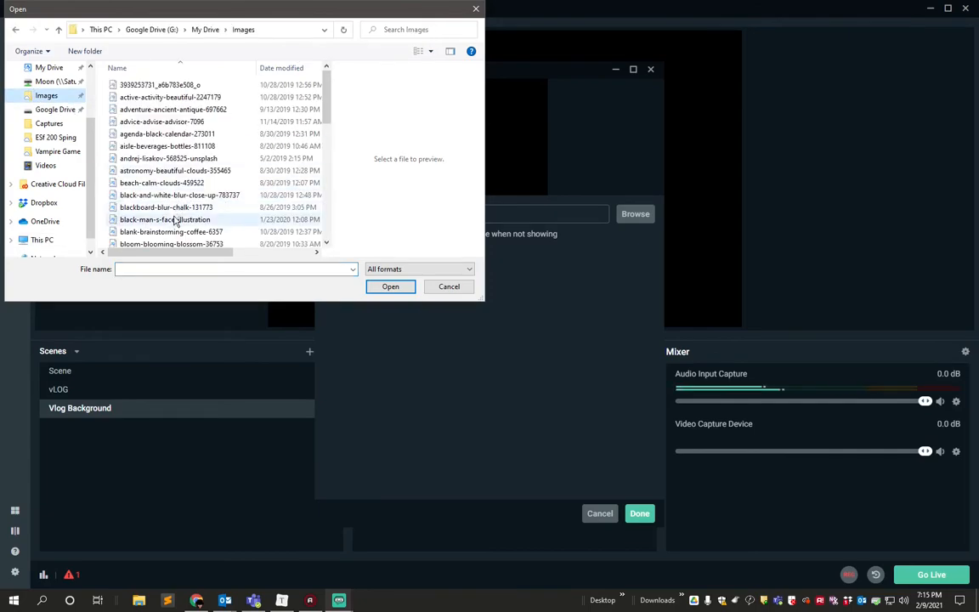
pyautogui.scroll(-1, 174, 219)
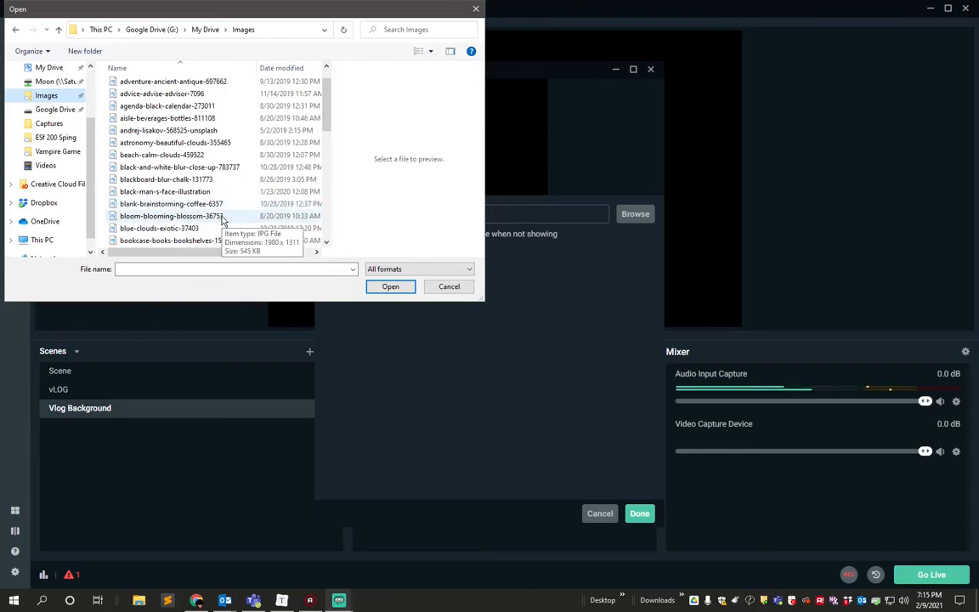
pyautogui.click(192, 242)
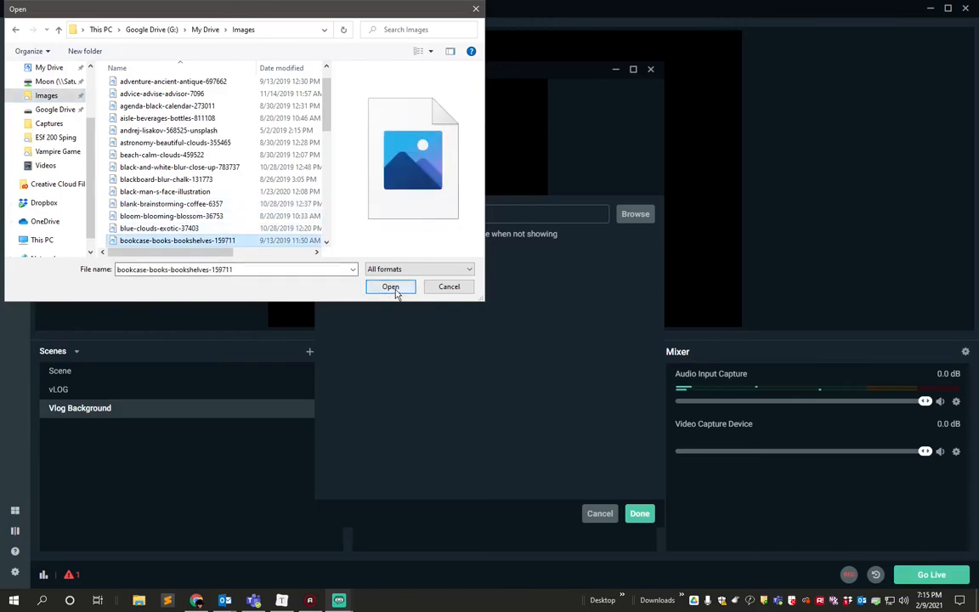
pyautogui.click(391, 288)
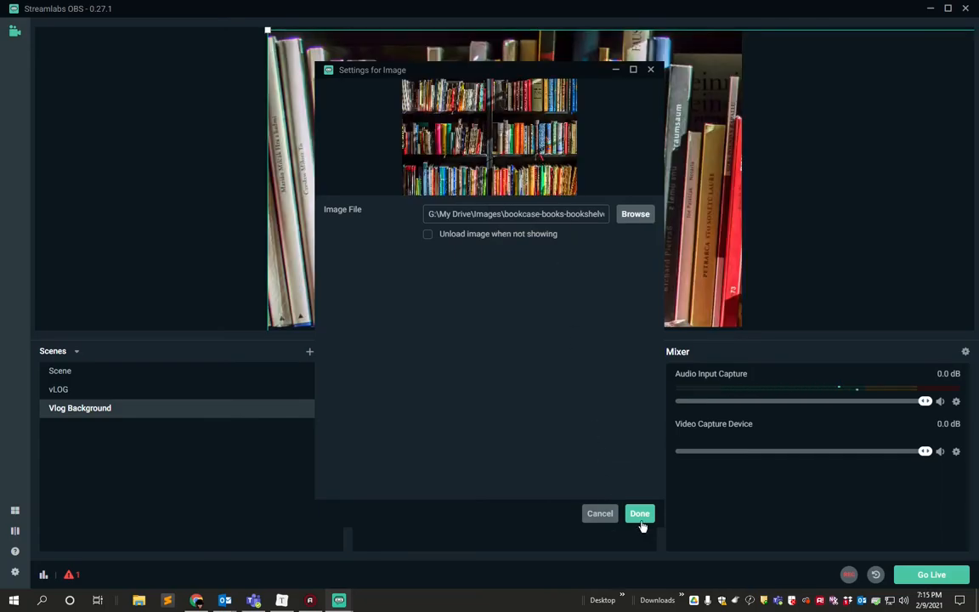
pyautogui.click(643, 517)
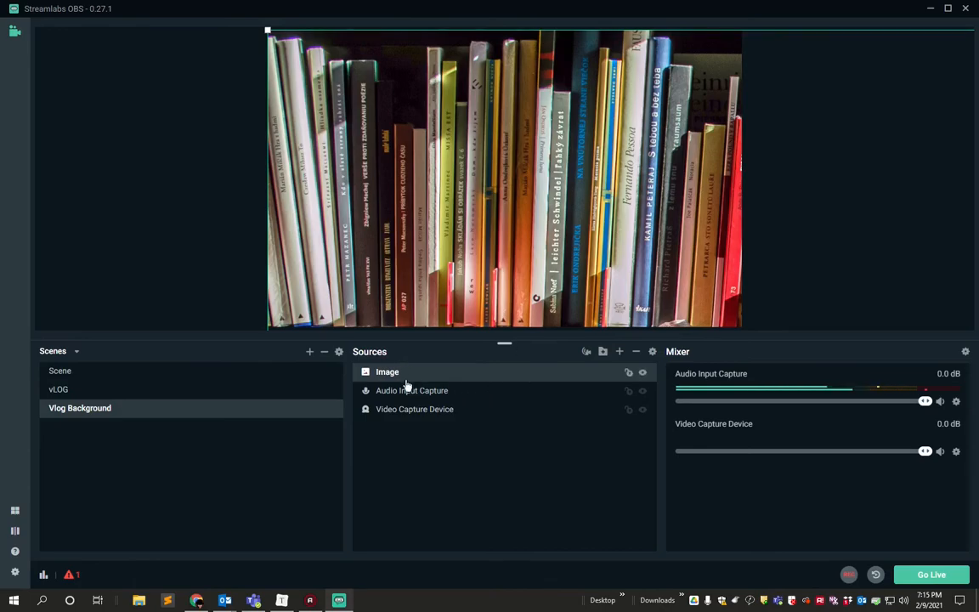
pyautogui.moveTo(388, 376); pyautogui.dragTo(394, 425)
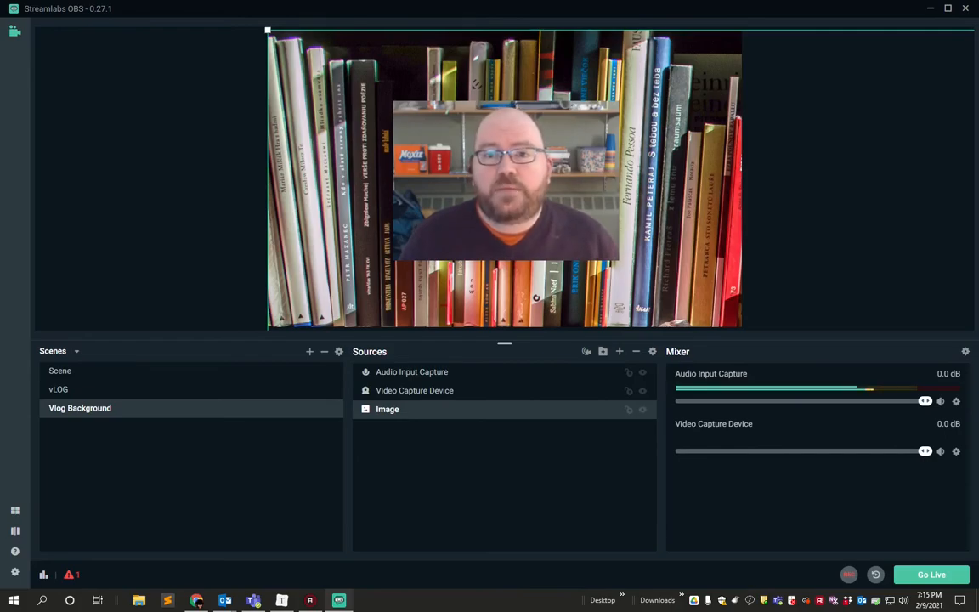
# Scale down the bookshelf Image source and align it with the canvas's upper-left corner so that it fills the canvas.
pyautogui.moveTo(467, 289)
pyautogui.mouseDown()
pyautogui.moveTo(274, 282)
pyautogui.moveTo(451, 308)
pyautogui.moveTo(477, 290)
pyautogui.mouseUp()
pyautogui.moveTo(545, 298)
pyautogui.mouseDown()
pyautogui.moveTo(527, 293)
pyautogui.moveTo(536, 297)
pyautogui.moveTo(466, 230)
pyautogui.moveTo(536, 304)
pyautogui.mouseUp()
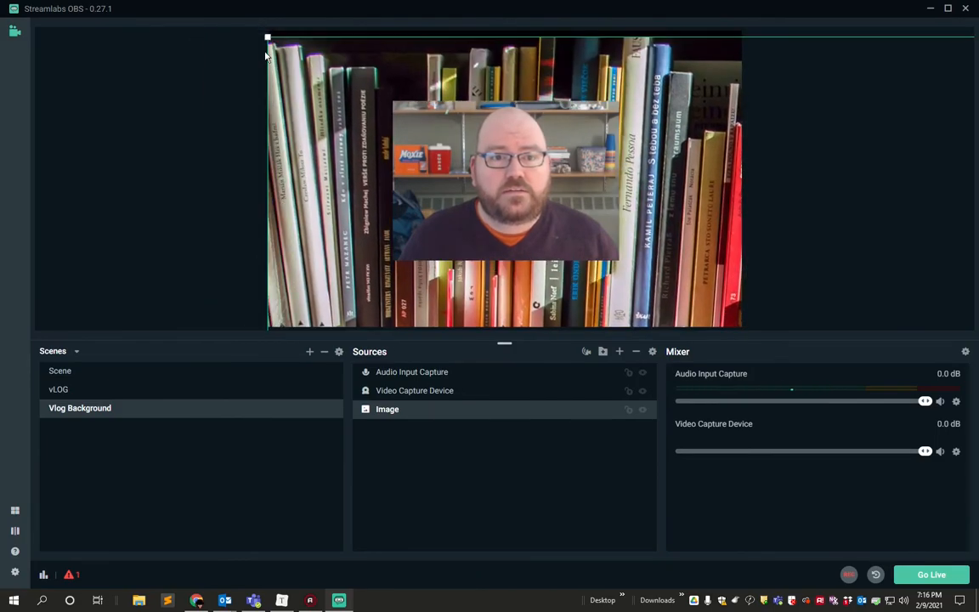
pyautogui.moveTo(267, 37); pyautogui.dragTo(658, 55)
pyautogui.moveTo(210, 55); pyautogui.dragTo(273, 39)
pyautogui.moveTo(482, 178)
pyautogui.mouseDown()
pyautogui.moveTo(469, 169)
pyautogui.moveTo(499, 170)
pyautogui.moveTo(476, 169)
pyautogui.mouseUp()
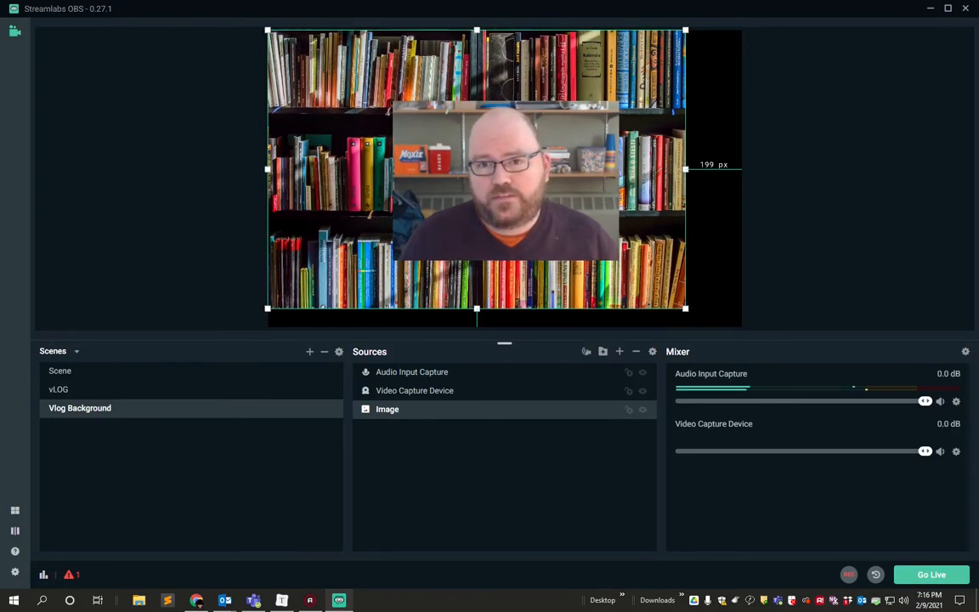
pyautogui.moveTo(685, 169); pyautogui.dragTo(740, 180)
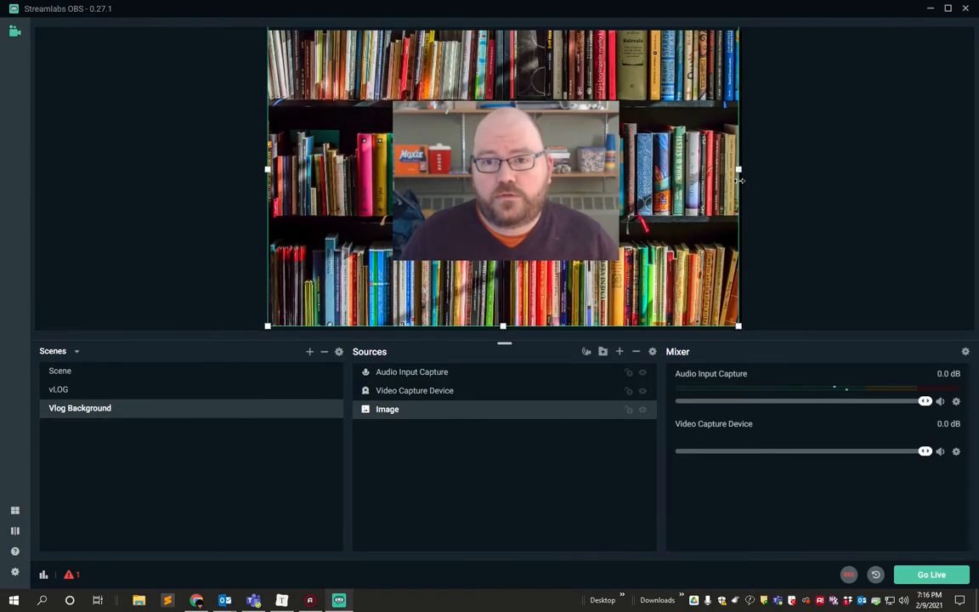
# Move the webcam picture down to the canvas's lower edge, about 415 px from the left edge and 462 px from the right.
pyautogui.click(556, 191)
pyautogui.moveTo(556, 191); pyautogui.dragTo(549, 258)
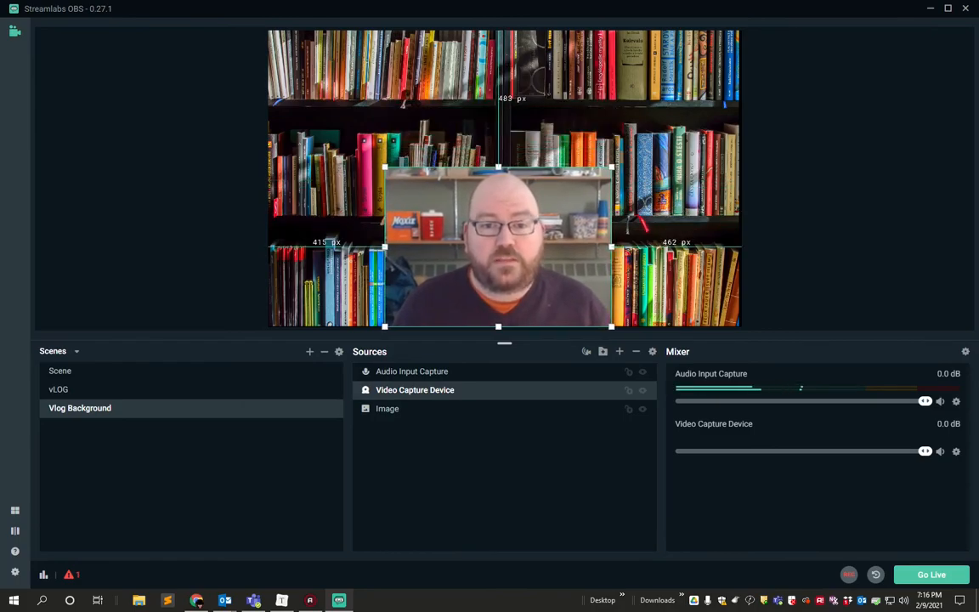
pyautogui.click(803, 230)
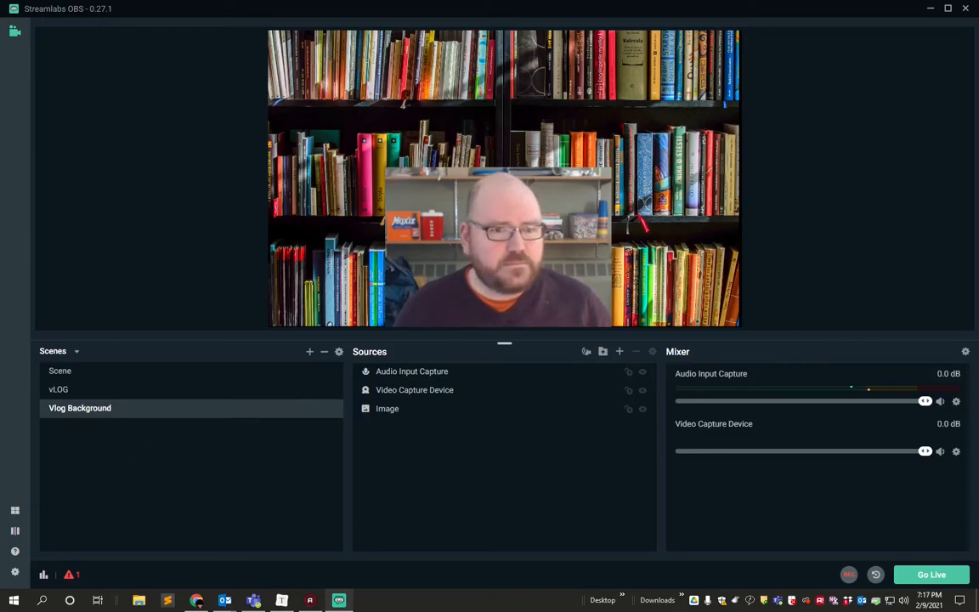
# Create a new scene named Podcast.
pyautogui.click(310, 353)
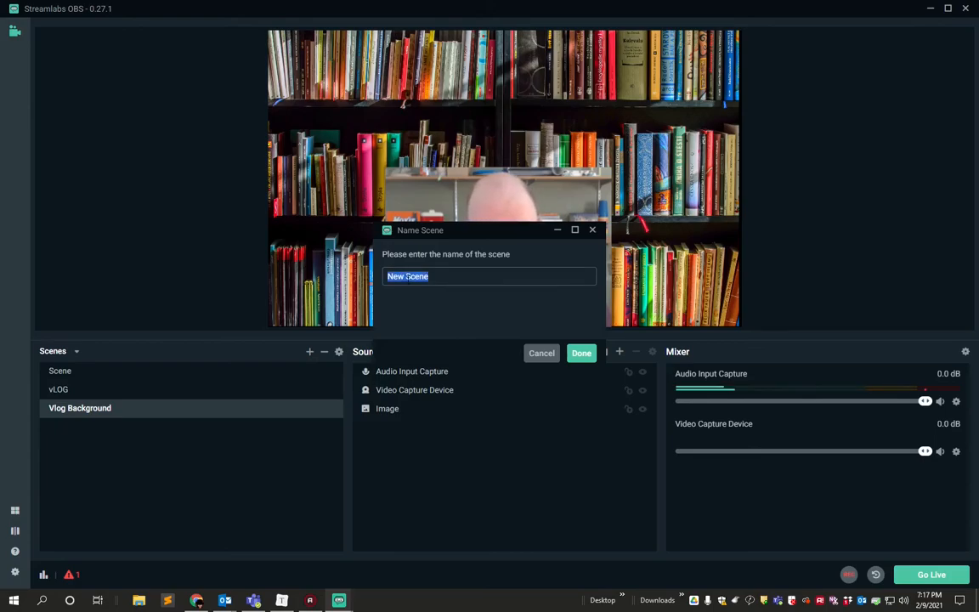
pyautogui.write('Podcast')
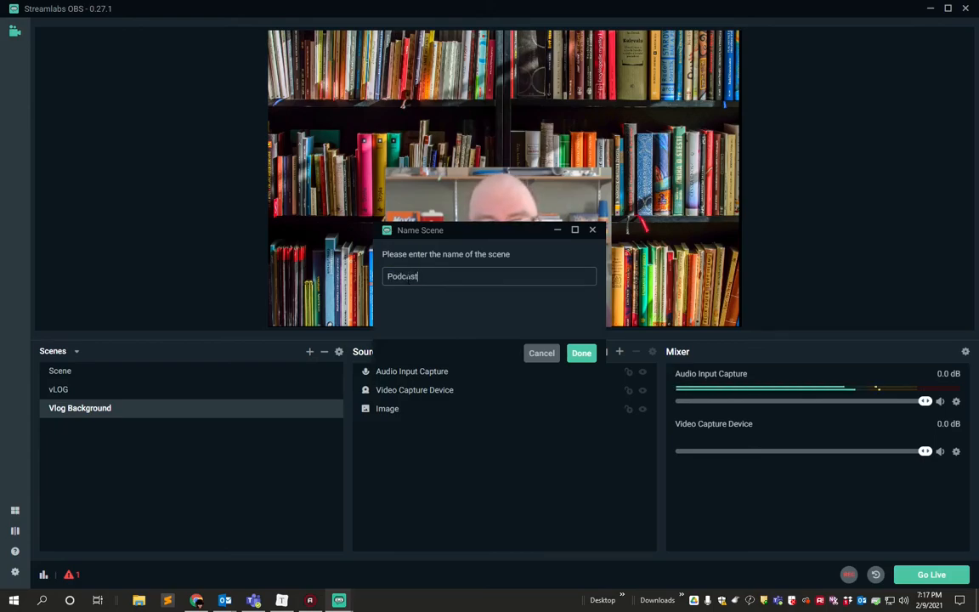
pyautogui.press('Return')
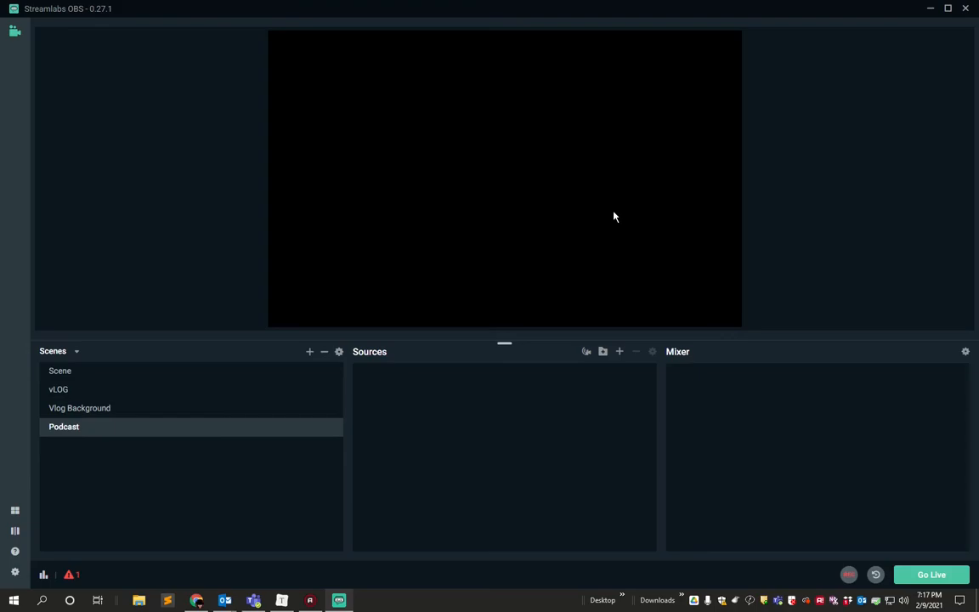
# Add the existing Audio Input Capture source to the Podcast scene.
pyautogui.click(620, 352)
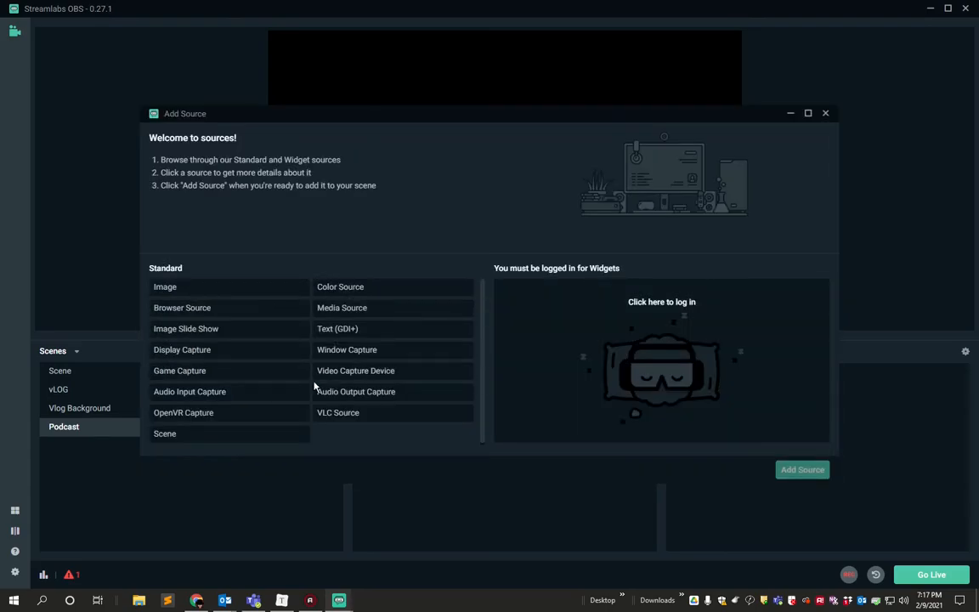
pyautogui.click(232, 393)
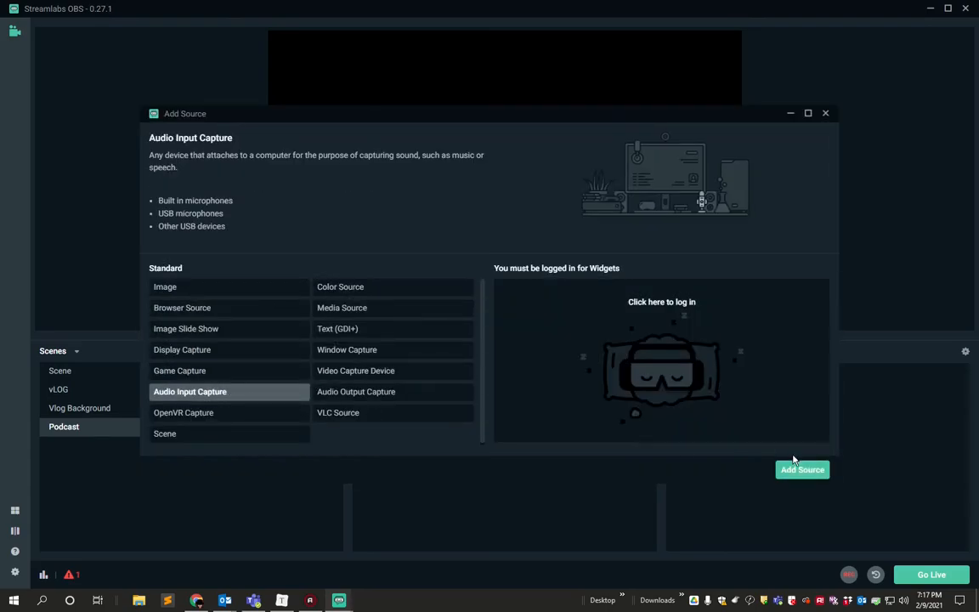
pyautogui.click(790, 473)
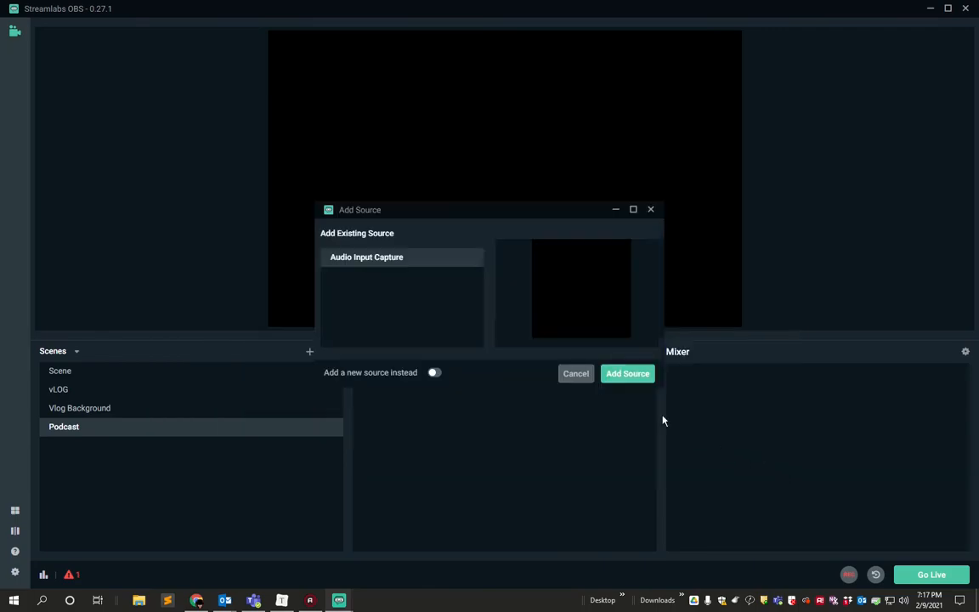
pyautogui.click(621, 378)
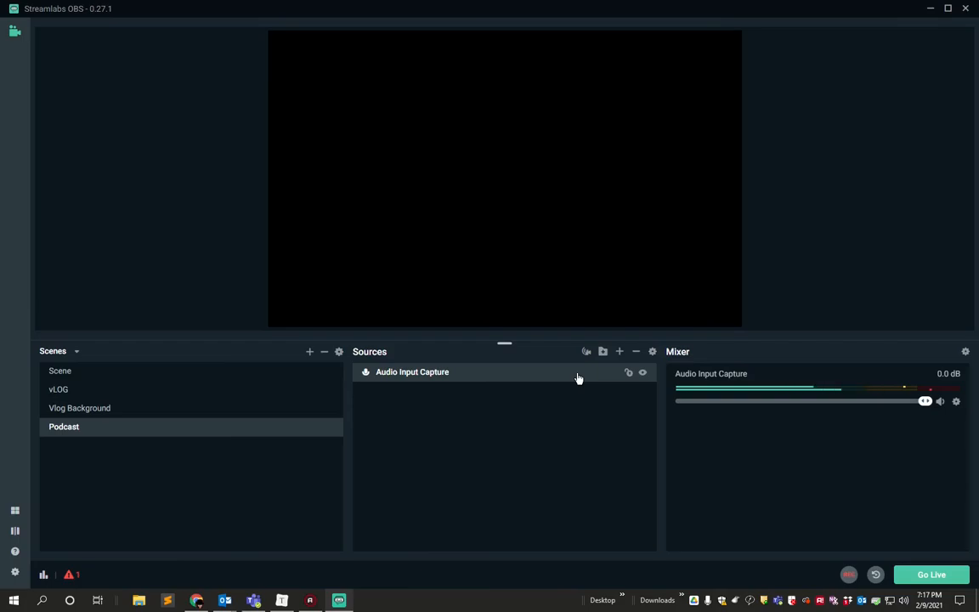
# Add a new Media Source to the Podcast scene, keeping the name Media Source.
pyautogui.click(619, 352)
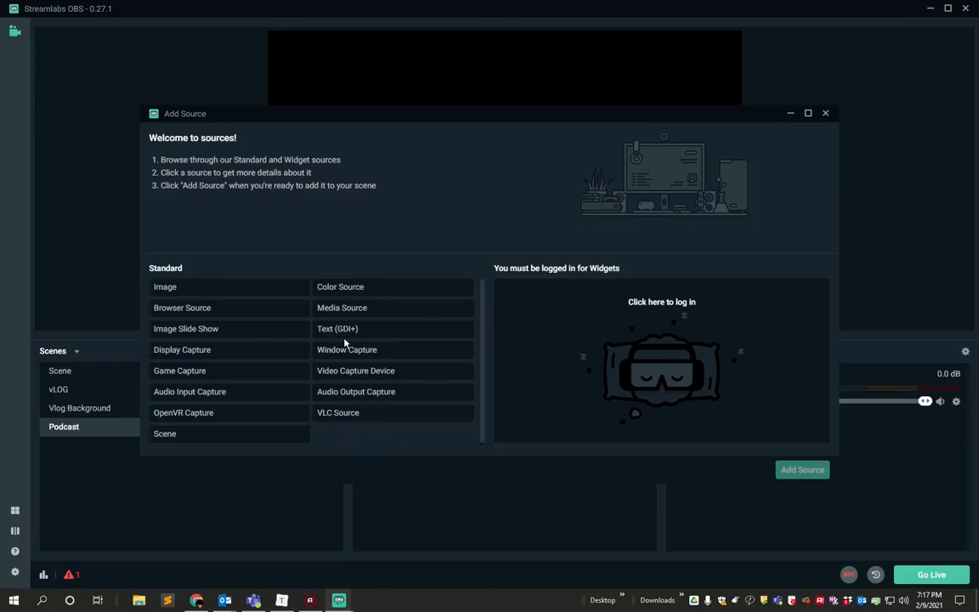
pyautogui.click(344, 311)
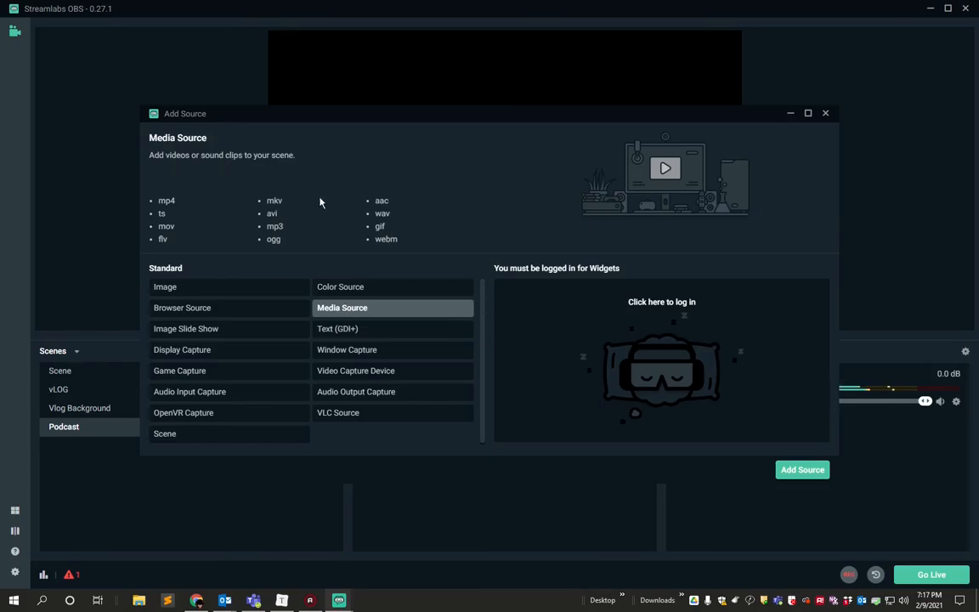
pyautogui.click(806, 472)
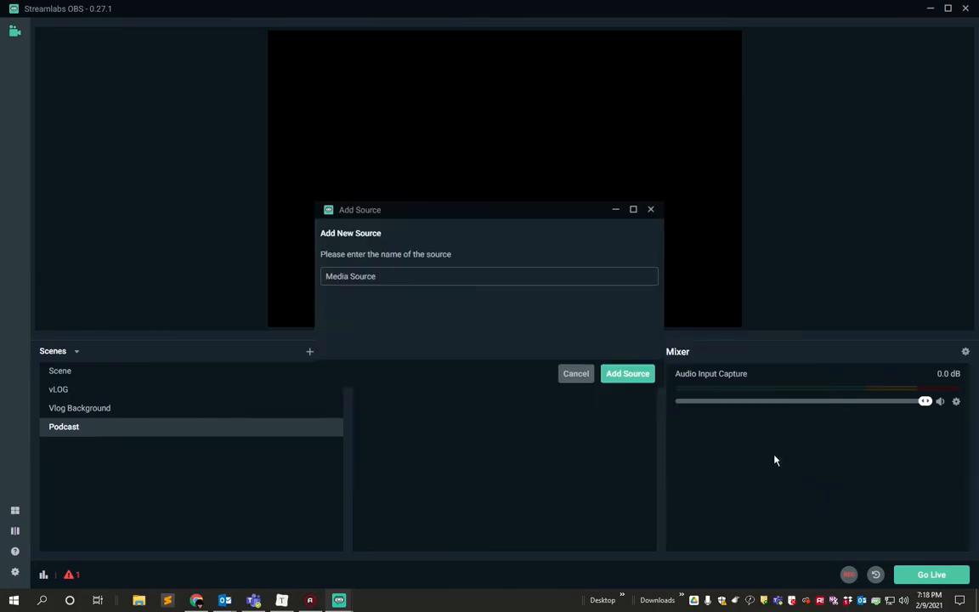
pyautogui.click(620, 375)
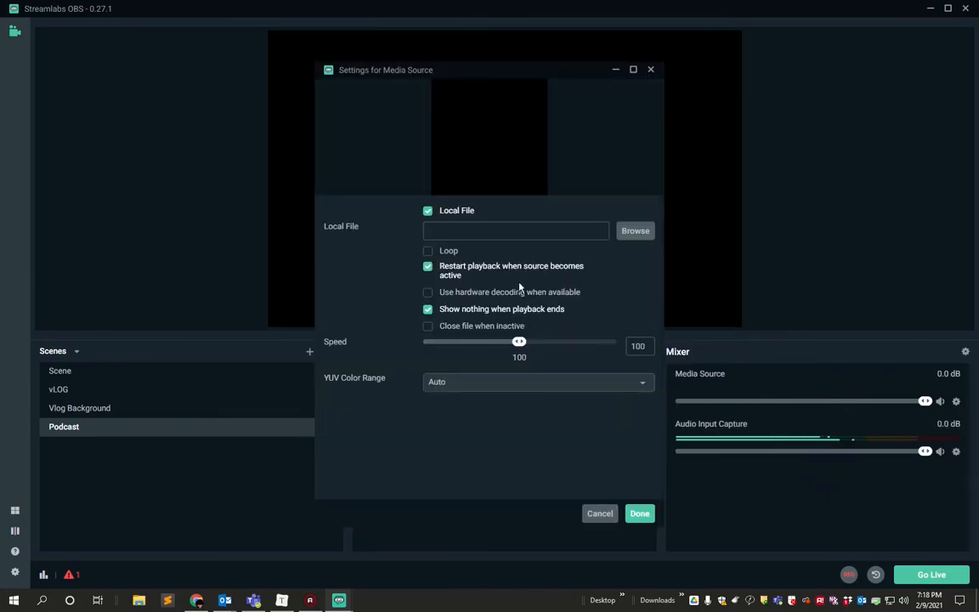
# Load the local video HD0349 from the Downloads folder into the Media Source and accept its settings.
pyautogui.click(639, 236)
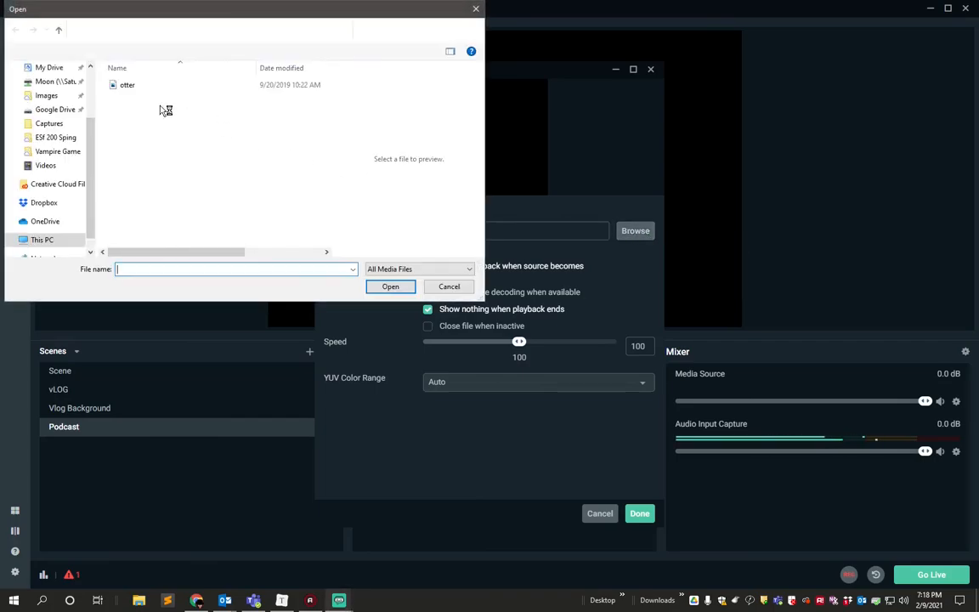
pyautogui.scroll(2, 66, 113)
pyautogui.click(52, 81)
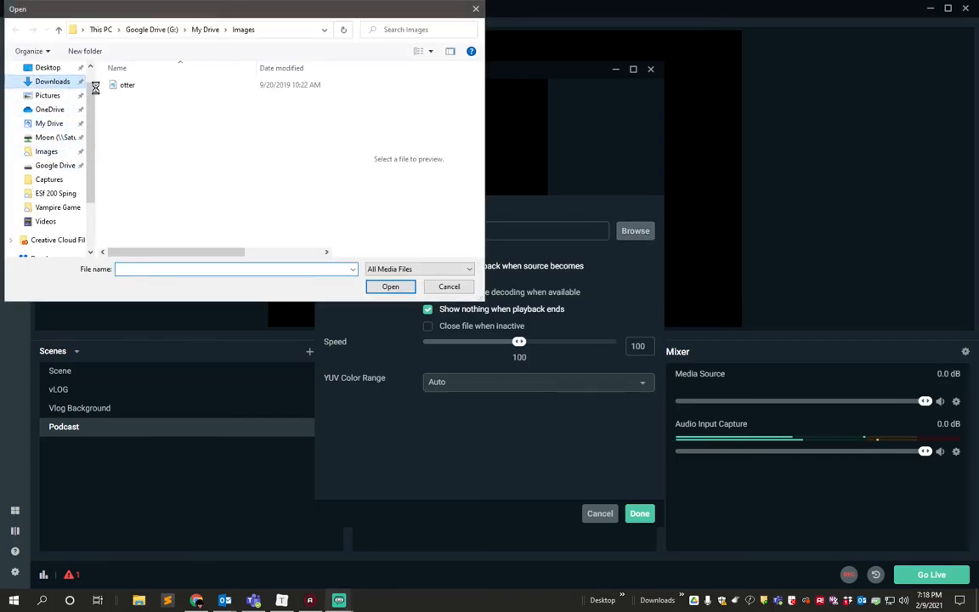
pyautogui.click(164, 102)
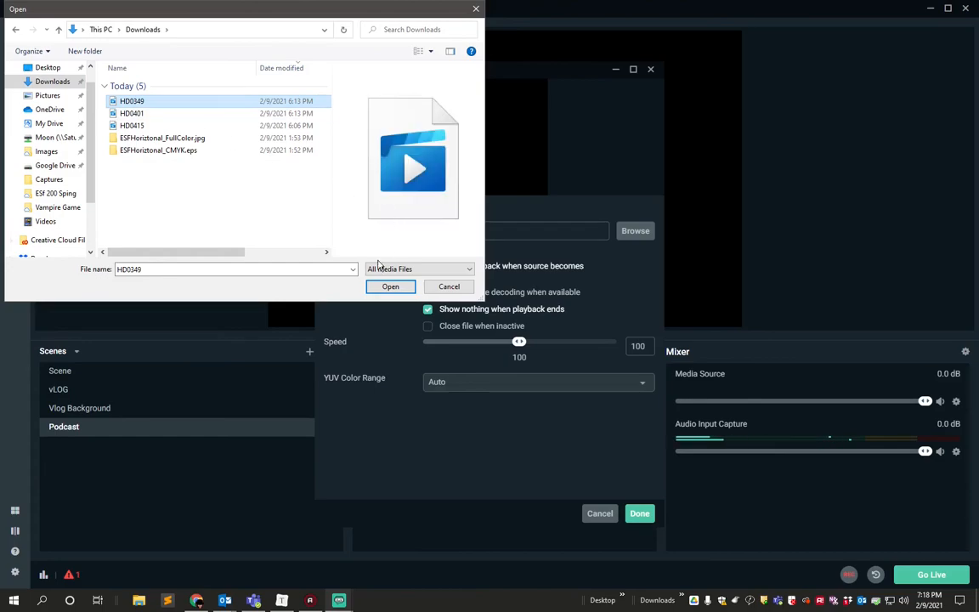
pyautogui.click(387, 288)
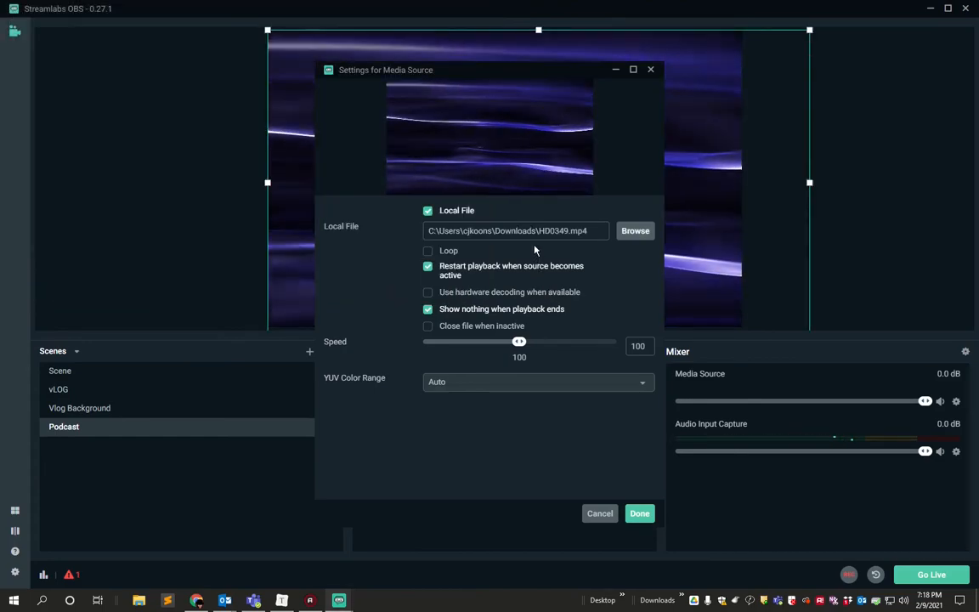
pyautogui.click(642, 513)
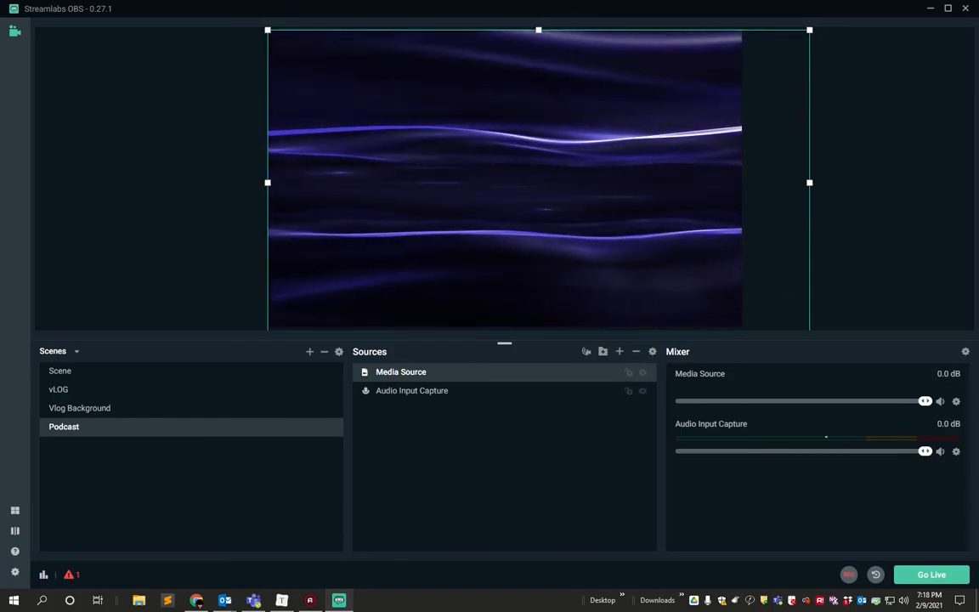
# Resize the Media Source to the full canvas height and shift it so that it overhangs the canvas on both sides.
pyautogui.moveTo(808, 29); pyautogui.dragTo(720, 63)
pyautogui.moveTo(663, 145); pyautogui.dragTo(663, 112)
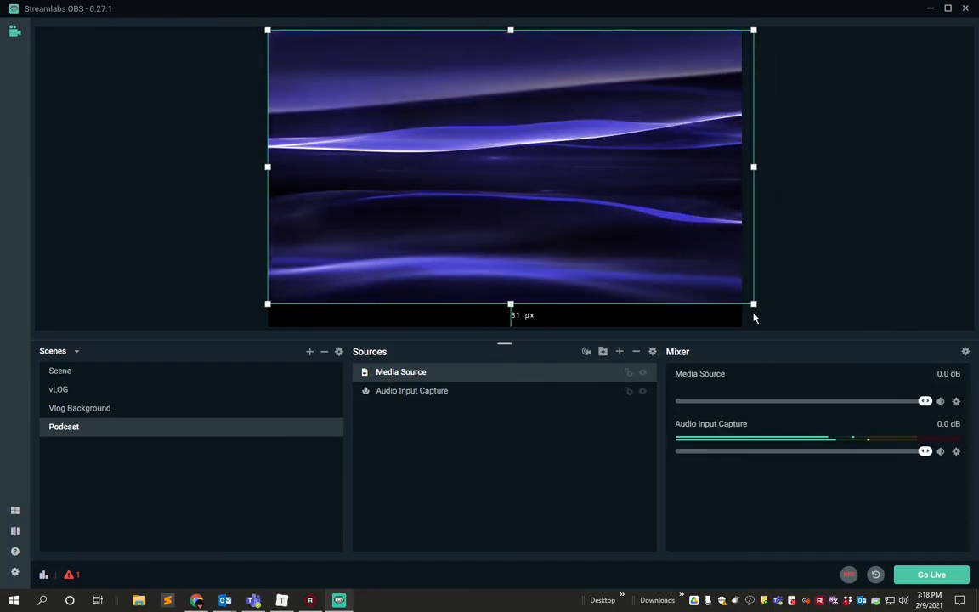
pyautogui.moveTo(752, 303); pyautogui.dragTo(783, 326)
pyautogui.moveTo(680, 235); pyautogui.dragTo(649, 234)
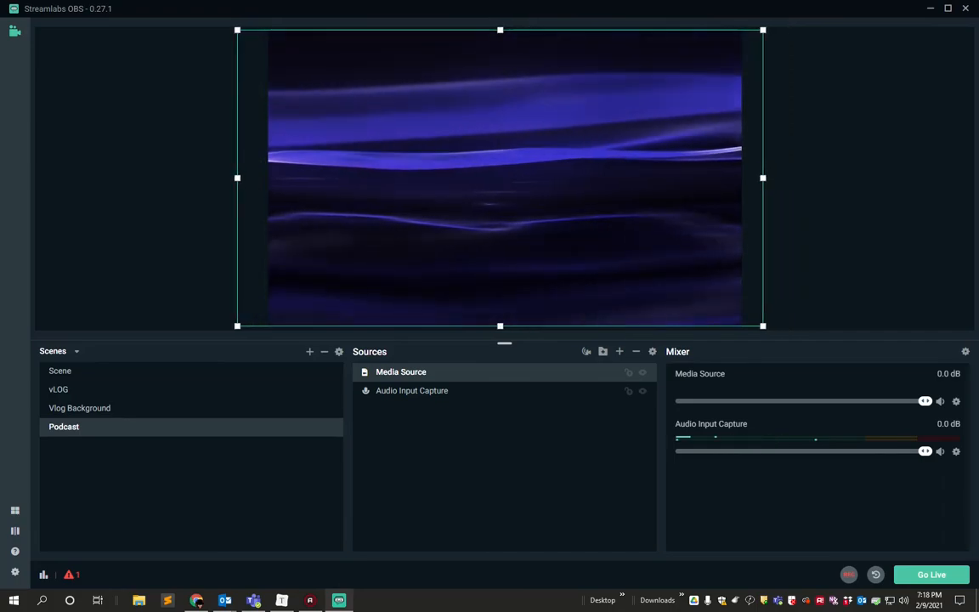
pyautogui.click(850, 255)
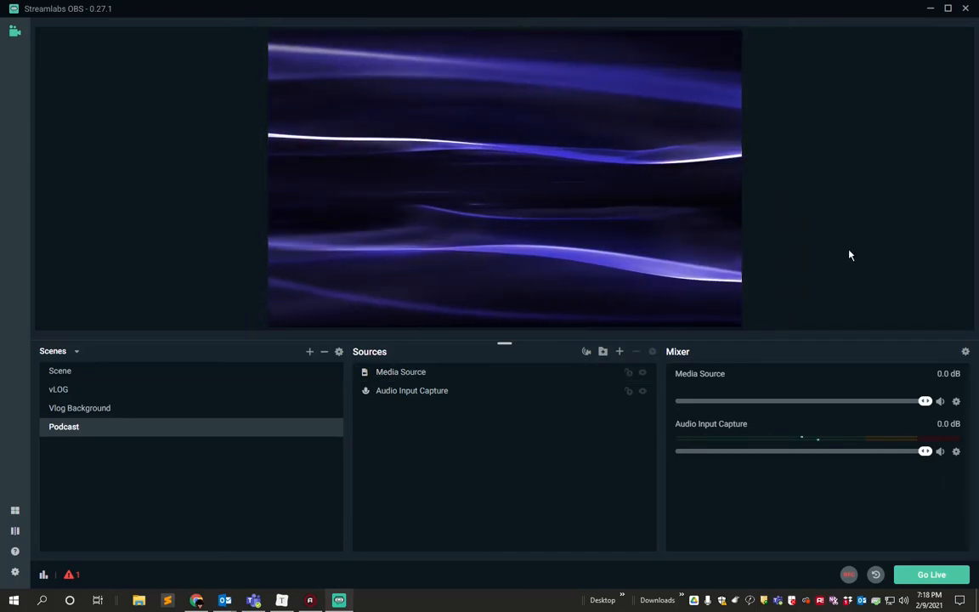
# Hide the Media Source and turn on Loop in its settings.
pyautogui.click(437, 379)
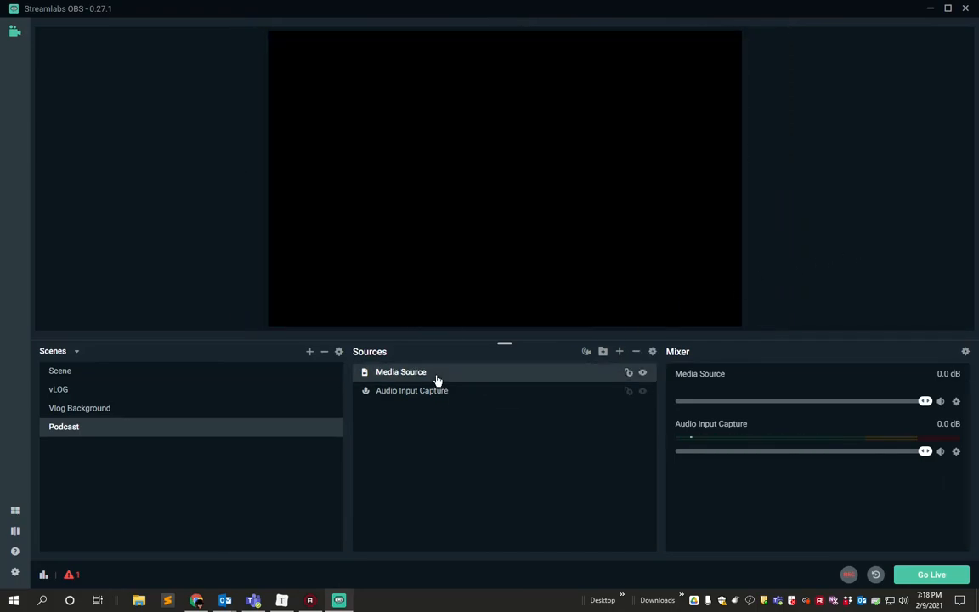
pyautogui.click(663, 296)
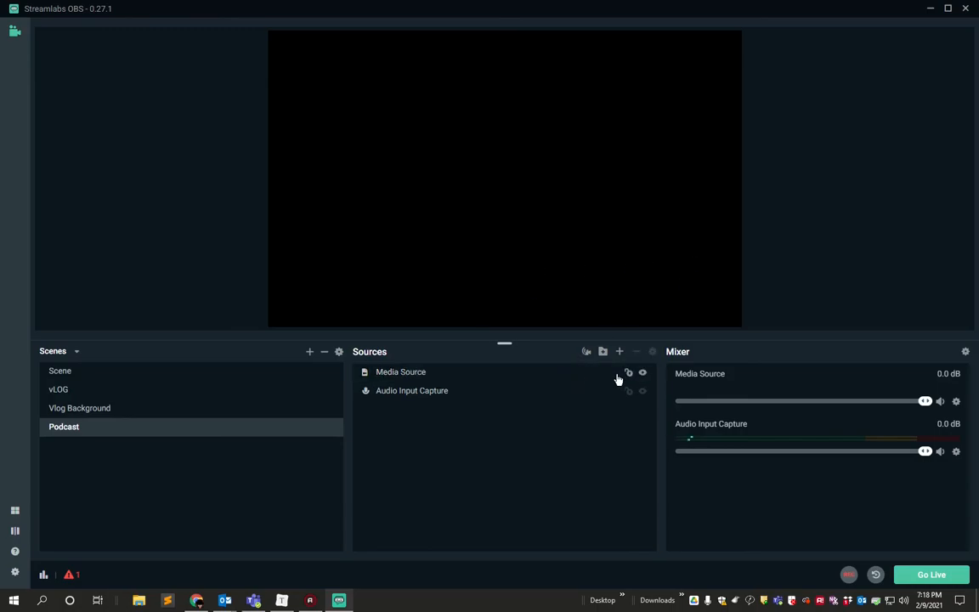
pyautogui.click(646, 376)
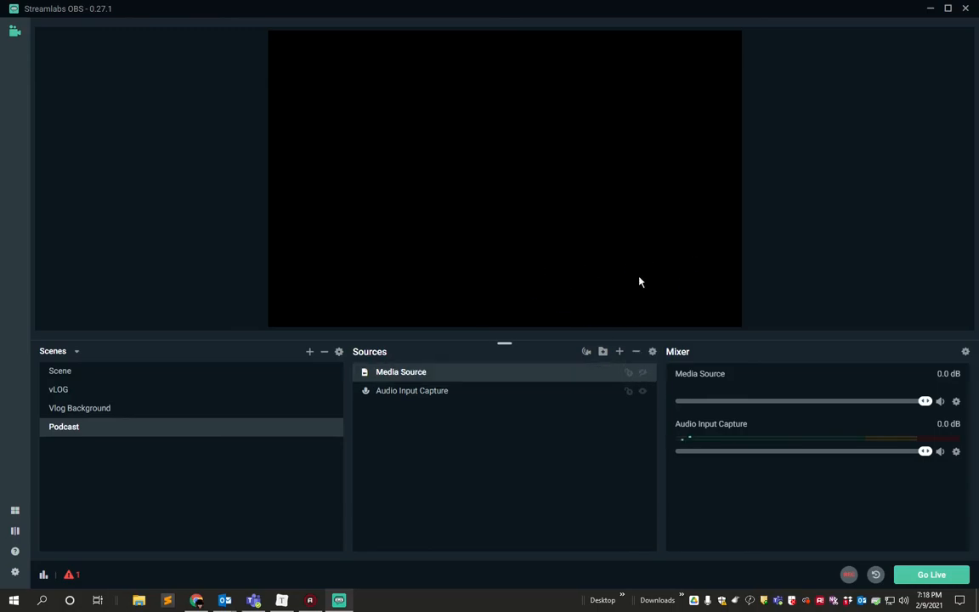
pyautogui.click(726, 294)
pyautogui.doubleClick(416, 376)
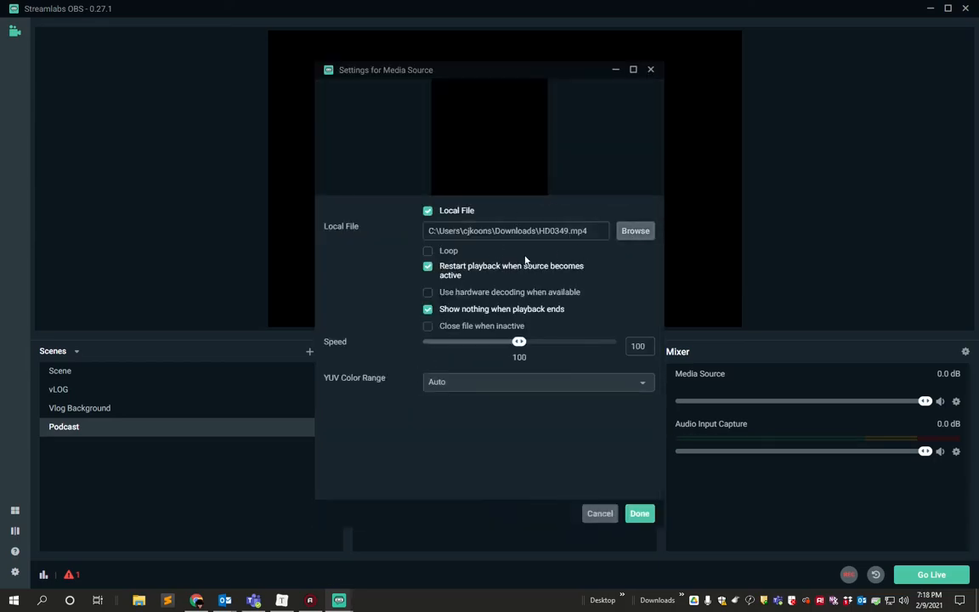
pyautogui.click(427, 252)
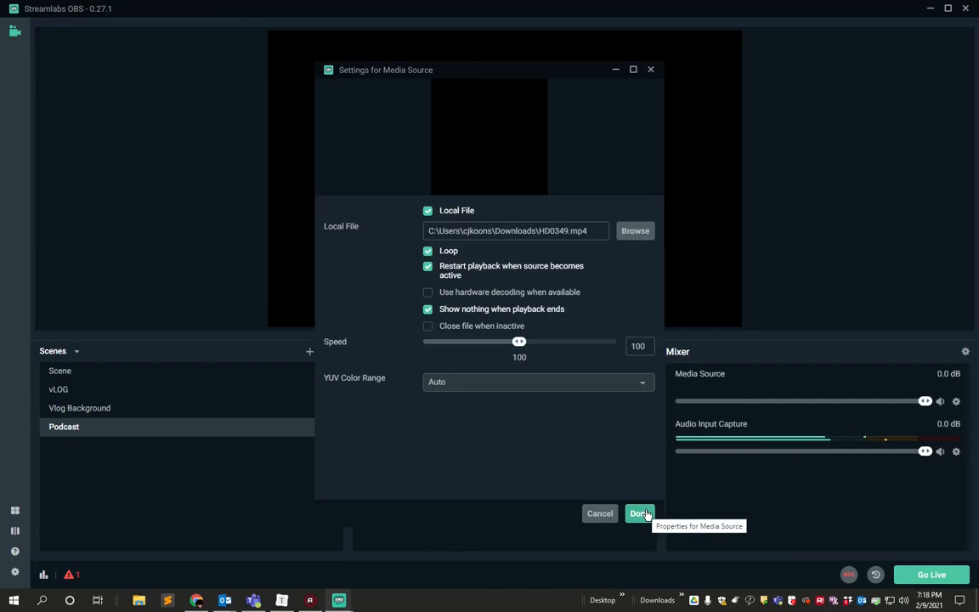
pyautogui.click(641, 513)
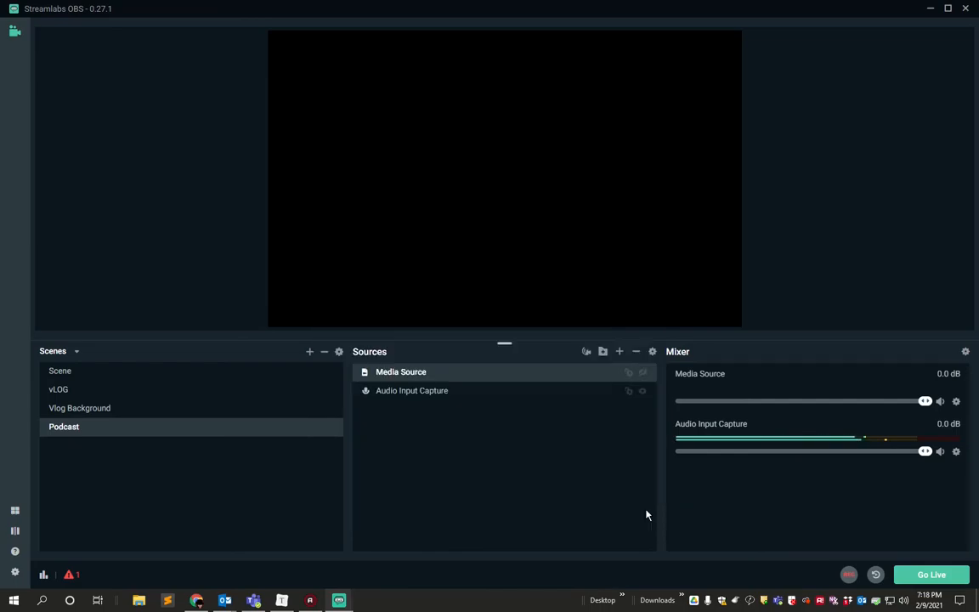
# Reselect HD0349 from Downloads as the Media Source's local file and make the source visible again.
pyautogui.doubleClick(418, 377)
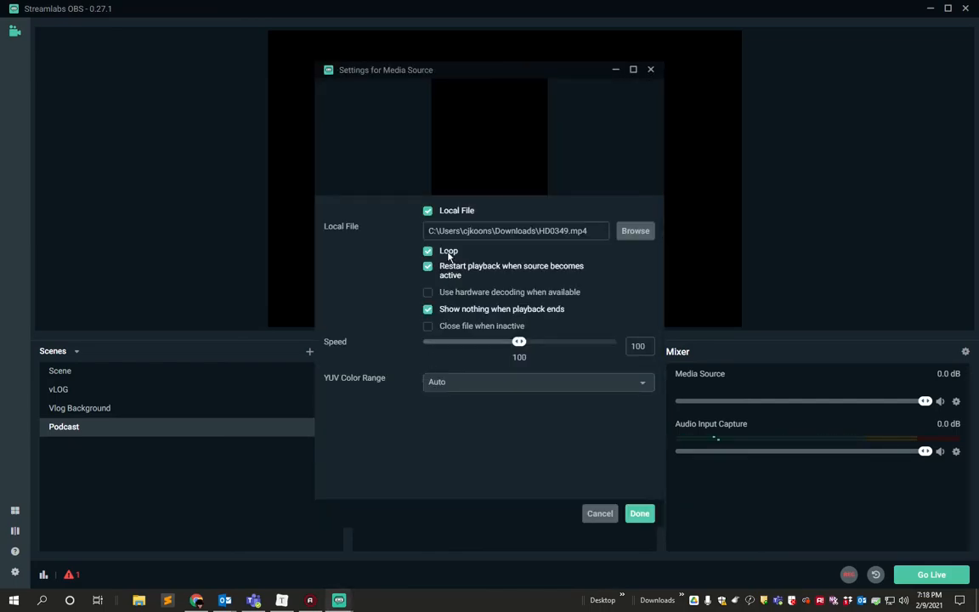
pyautogui.click(630, 232)
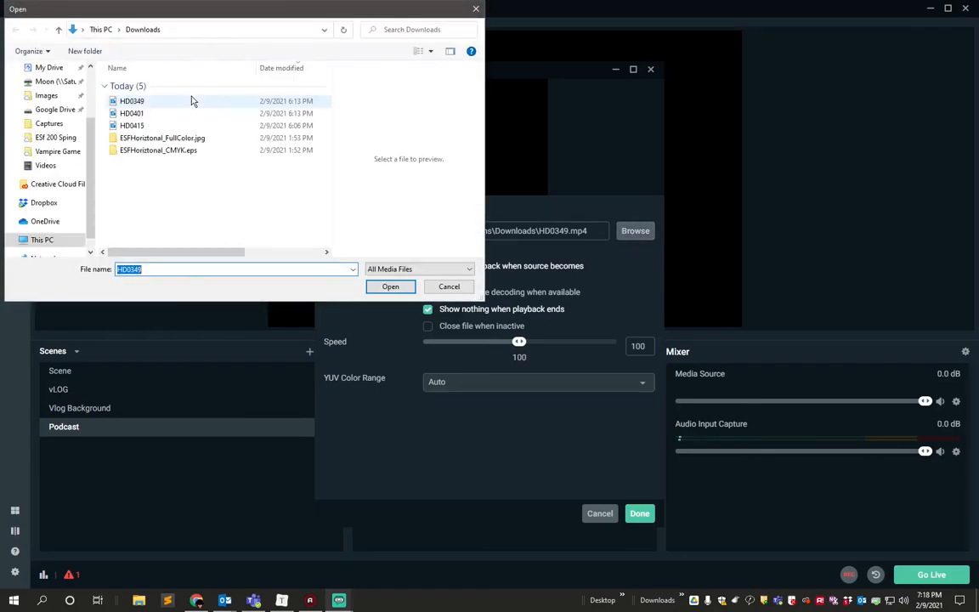
pyautogui.click(134, 100)
pyautogui.click(390, 286)
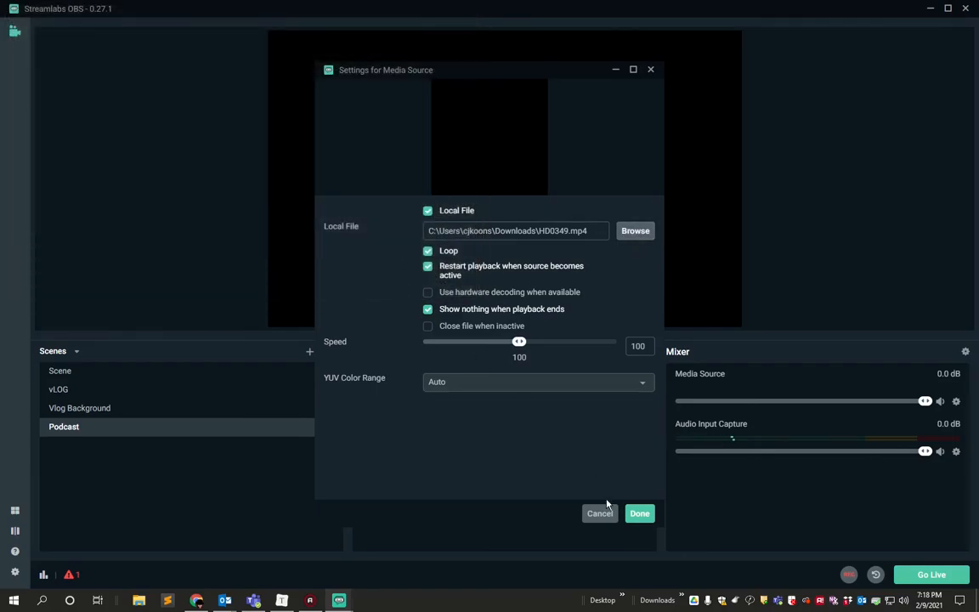
pyautogui.click(642, 514)
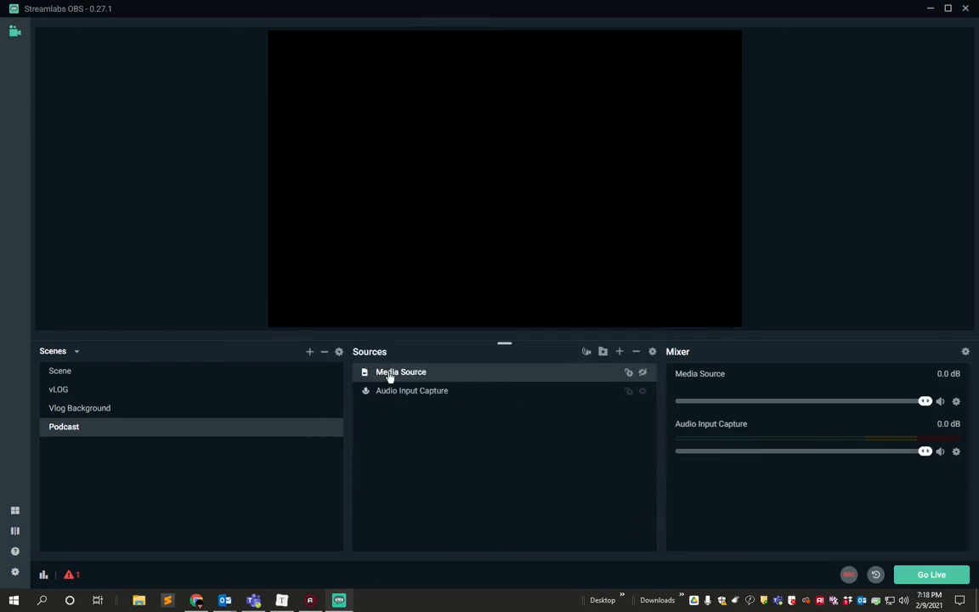
pyautogui.click(643, 374)
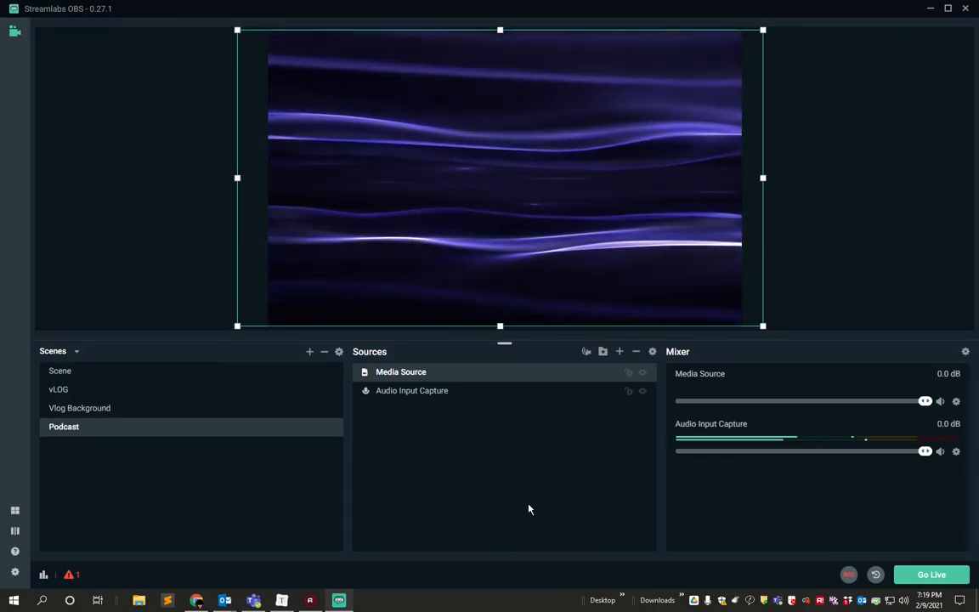
# Minimize Streamlabs OBS to bring up the browser showing the ESF website.
pyautogui.click(927, 10)
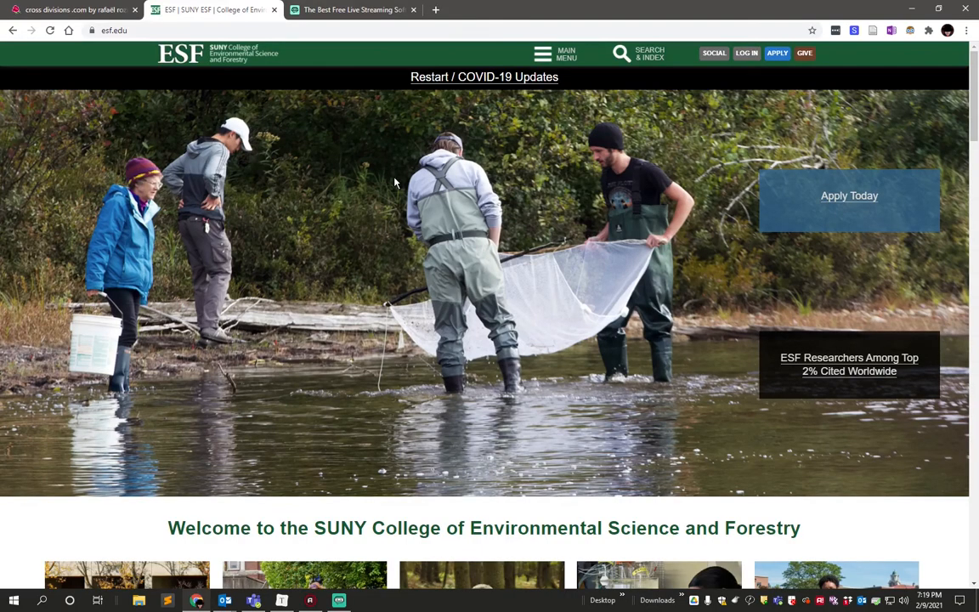